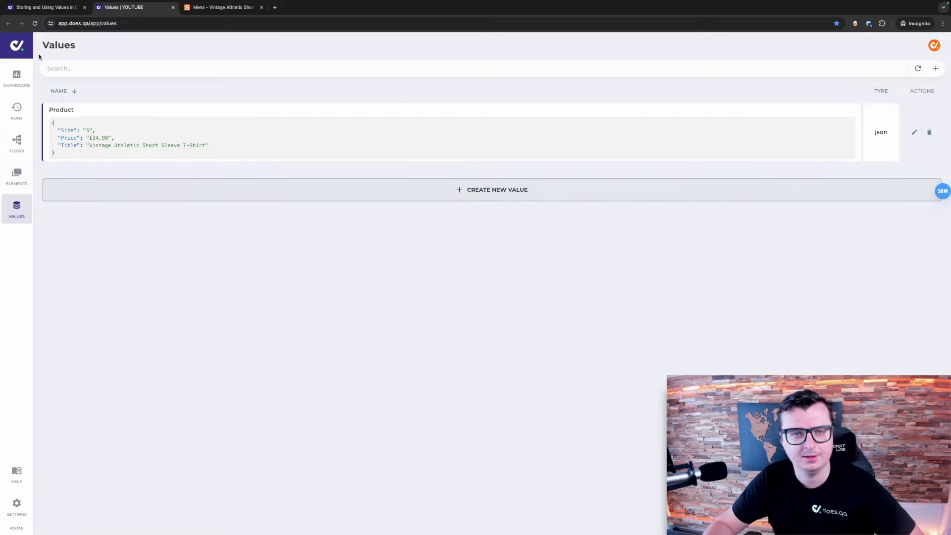
# In the Storing and Using Values flow, duplicate all nodes below the Fixed node and place the copies beside the originals.
pyautogui.click(43, 7)
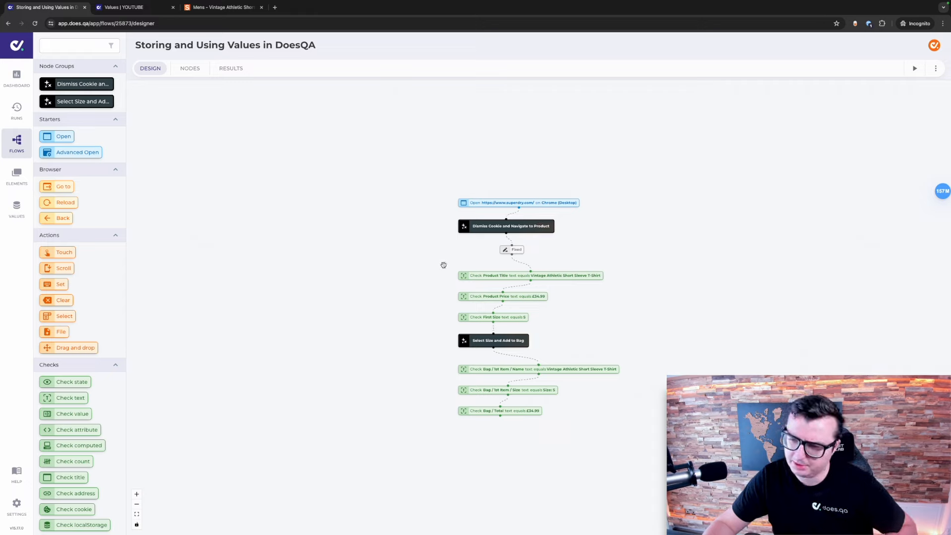
pyautogui.moveTo(444, 267); pyautogui.dragTo(668, 433)
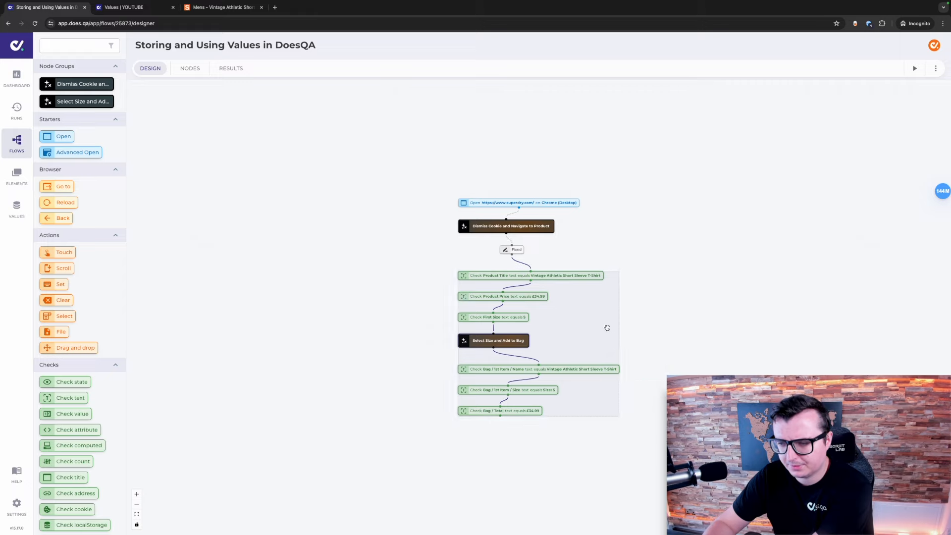
pyautogui.rightClick(580, 276)
pyautogui.click(597, 298)
pyautogui.moveTo(583, 279); pyautogui.dragTo(403, 276)
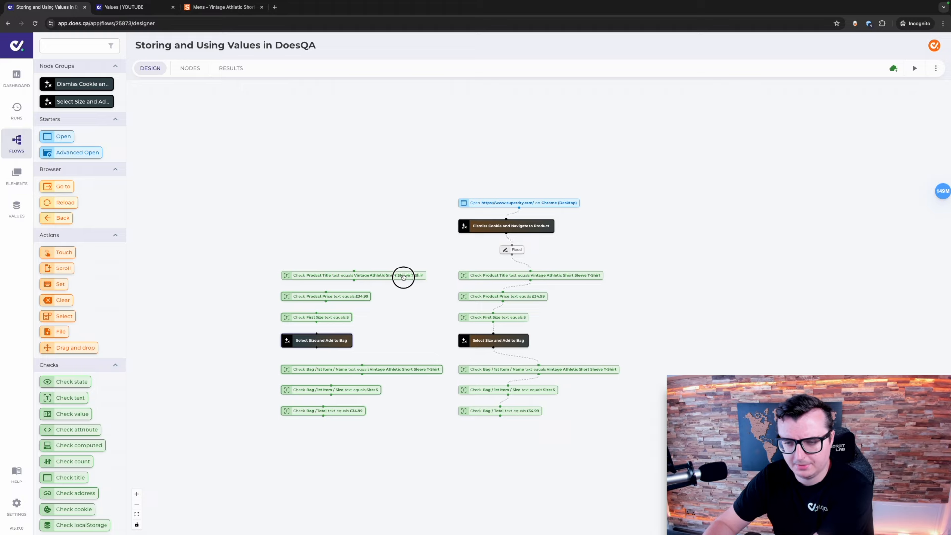
pyautogui.click(405, 261)
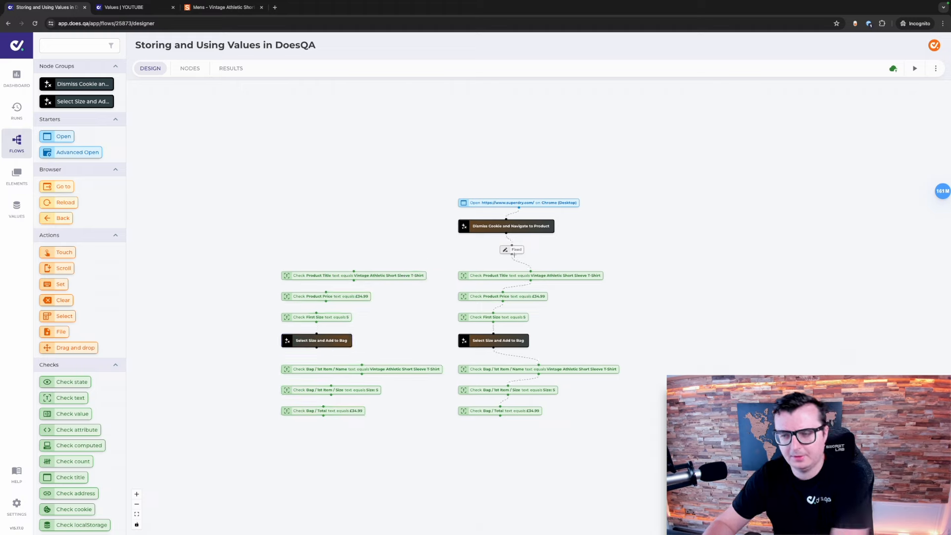
# Duplicate the Fixed name node and place the copy above the duplicated Product Title check.
pyautogui.click(512, 250)
pyautogui.click(518, 271)
pyautogui.moveTo(512, 250); pyautogui.dragTo(389, 251)
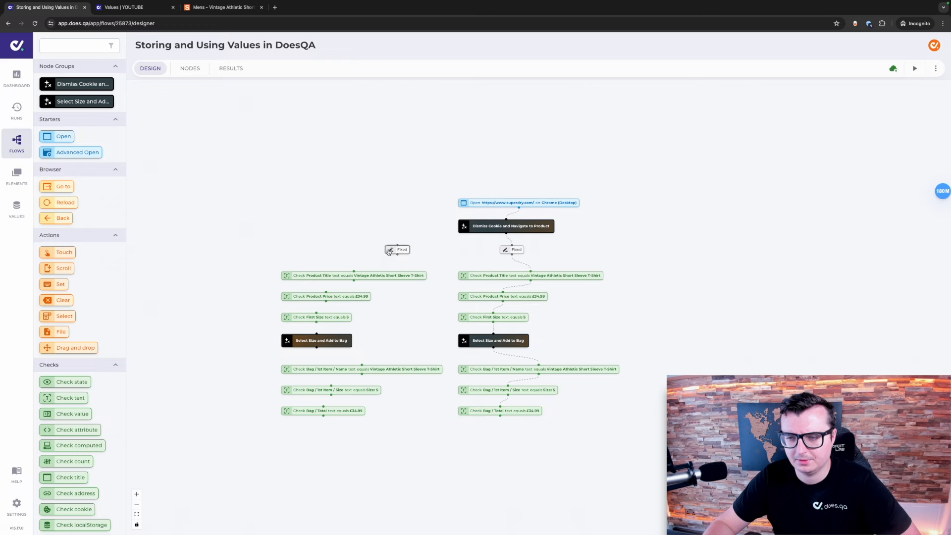
# Rename the copied name node Value Store and connect it between Dismiss Cookie and Navigate to Product and the copied Product Title check.
pyautogui.doubleClick(389, 253)
pyautogui.doubleClick(405, 299)
pyautogui.write('Value Store')
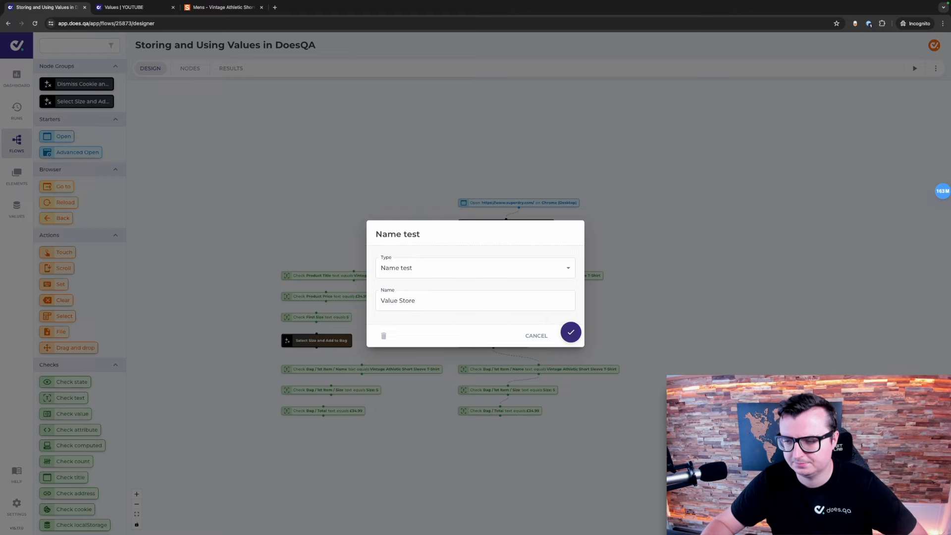
pyautogui.press('Return')
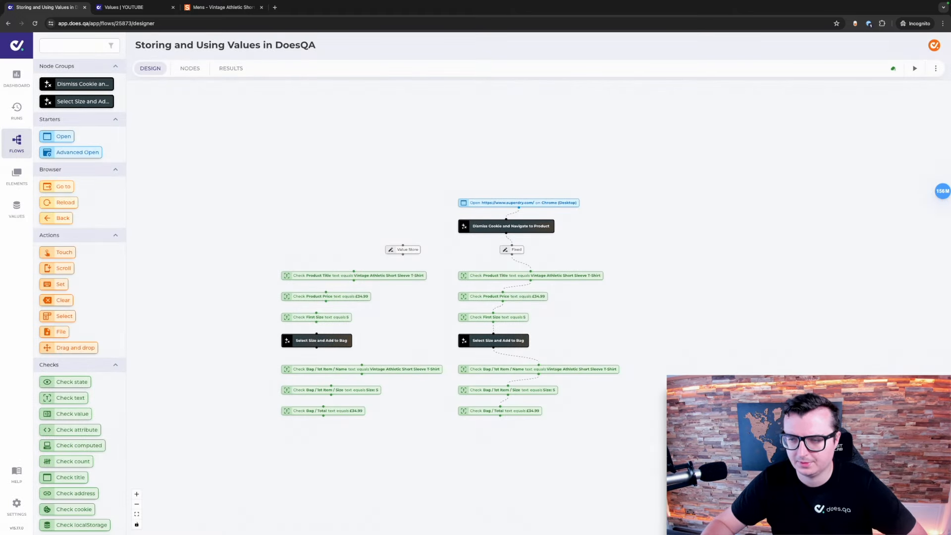
pyautogui.moveTo(506, 232); pyautogui.dragTo(403, 246)
pyautogui.moveTo(403, 255); pyautogui.dragTo(354, 271)
# Set the expected value of the Value Store branch's Product Title check to the stored value $Product.Title.
pyautogui.click(354, 275)
pyautogui.doubleClick(439, 292)
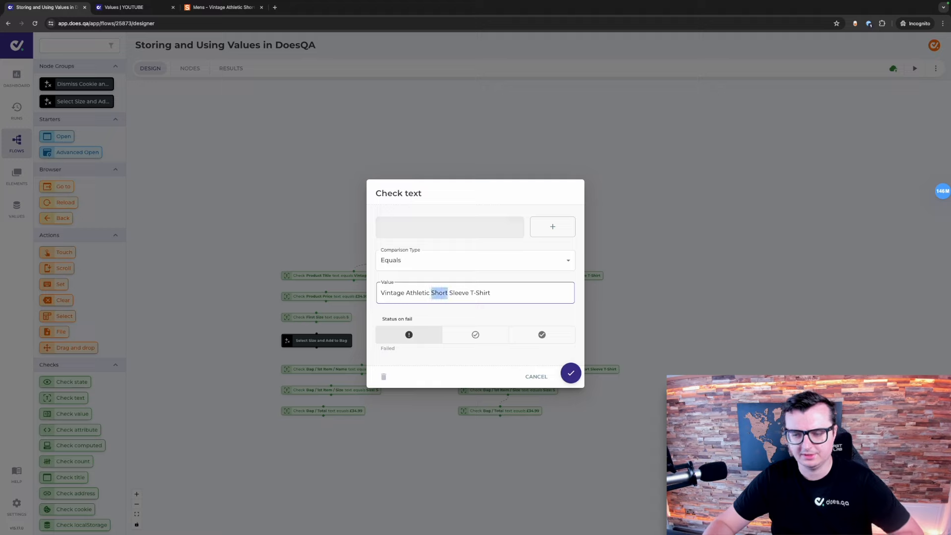
pyautogui.press('Left')
pyautogui.hotkey('ctrl', 'a')
pyautogui.press('BackSpace')
pyautogui.write('$')
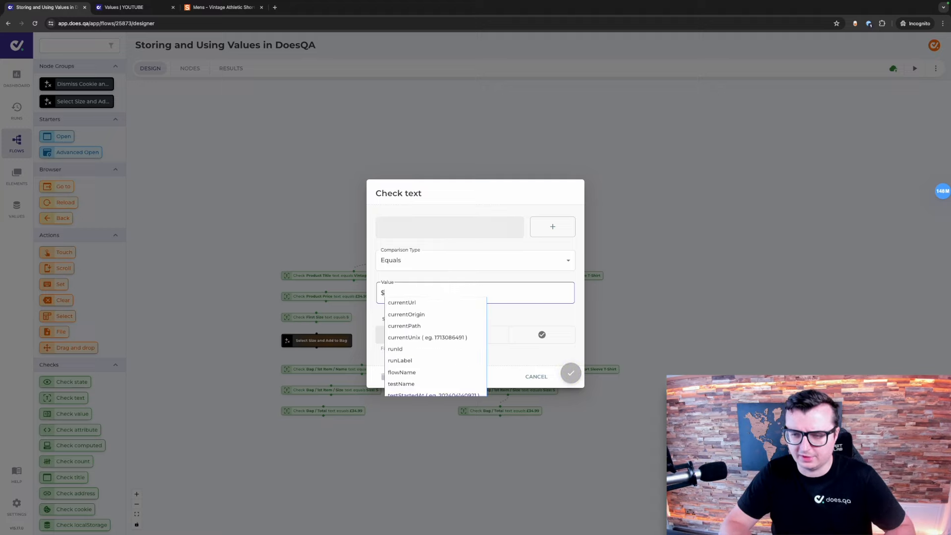
pyautogui.write('Pro')
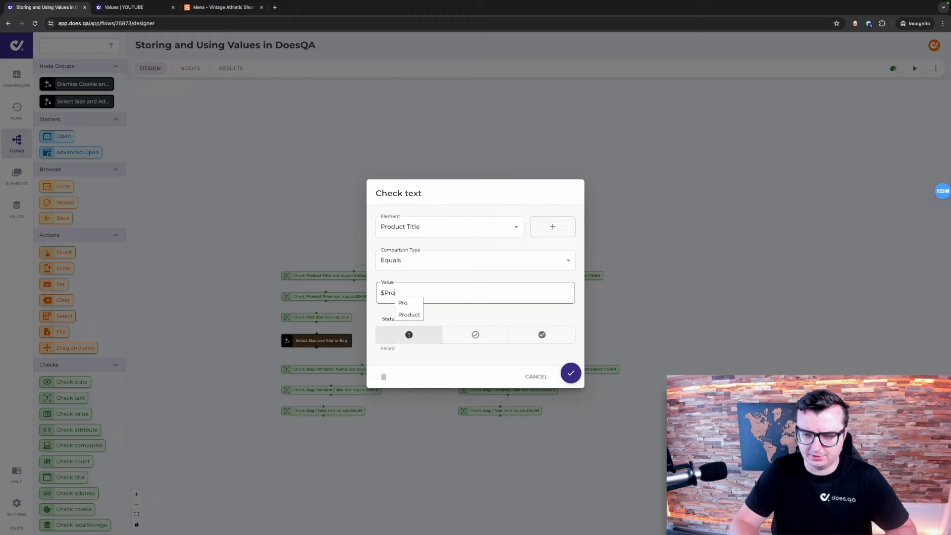
pyautogui.press('Down')
pyautogui.press('Return')
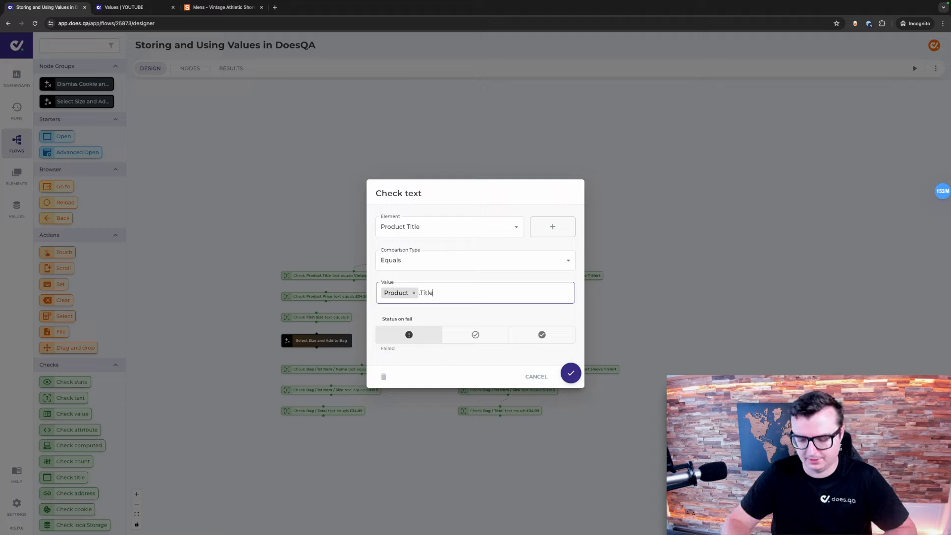
pyautogui.write('.Title')
pyautogui.press('Return')
pyautogui.press('BackSpace')
pyautogui.click(571, 374)
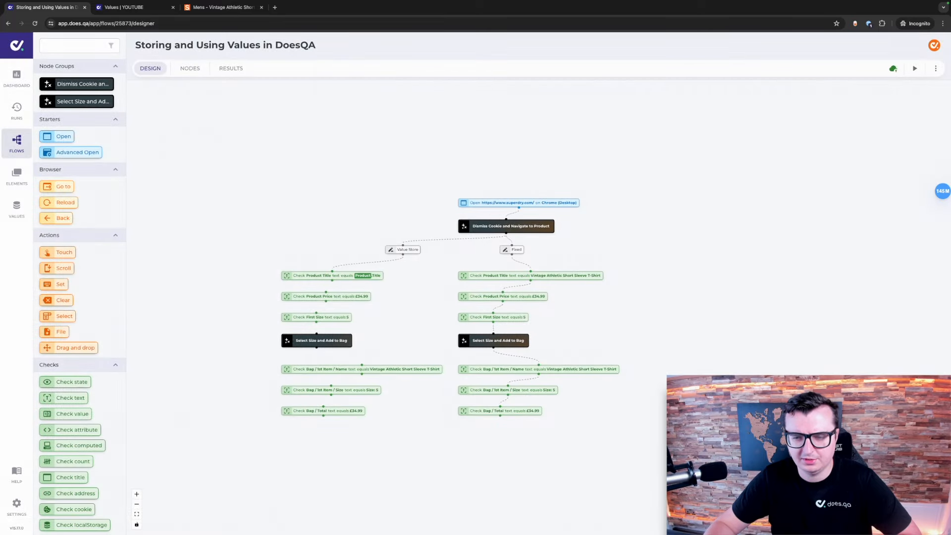
# Replace the fixed price in the Value Store branch's Product Price check with the stored value $Product.Price.
pyautogui.click(325, 296)
pyautogui.click(446, 293)
pyautogui.press('super+a')
pyautogui.write('$')
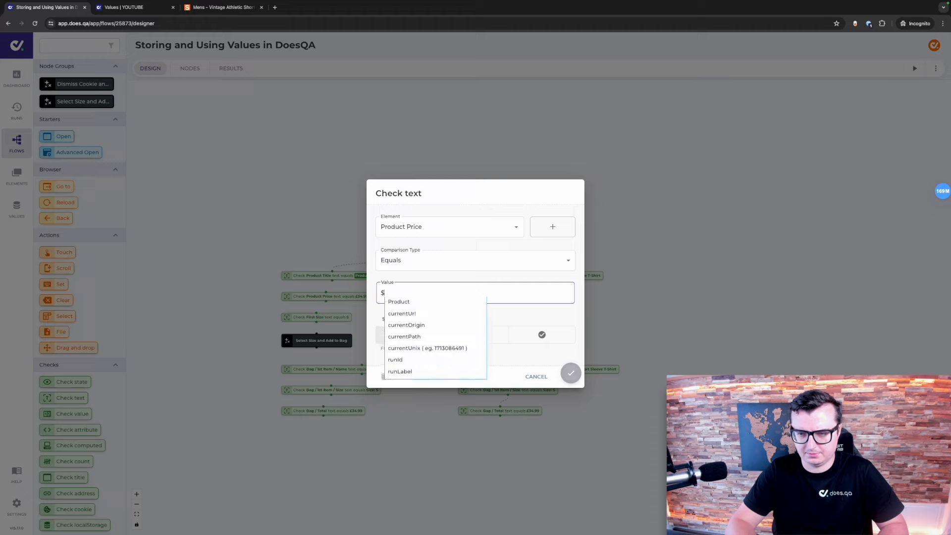
pyautogui.press('Down')
pyautogui.press('Up')
pyautogui.press('Return')
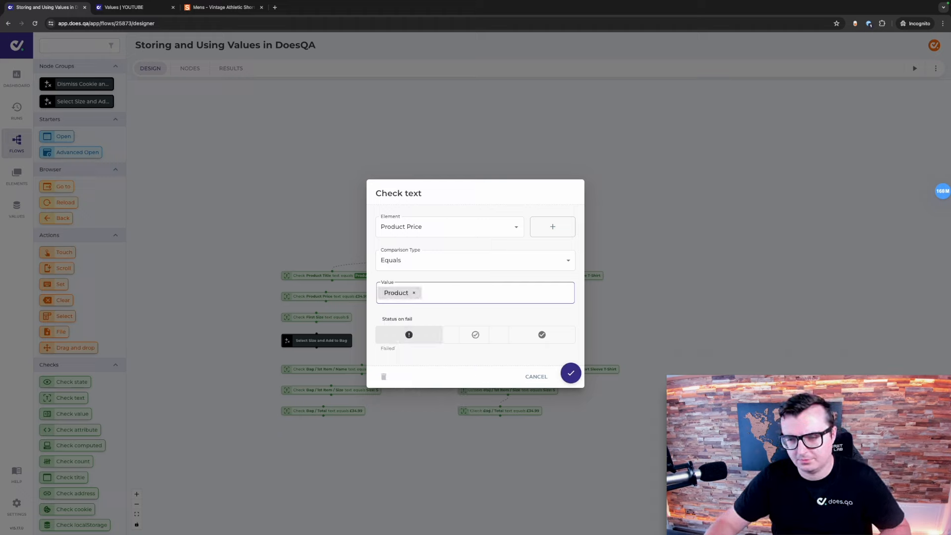
pyautogui.write('.Price')
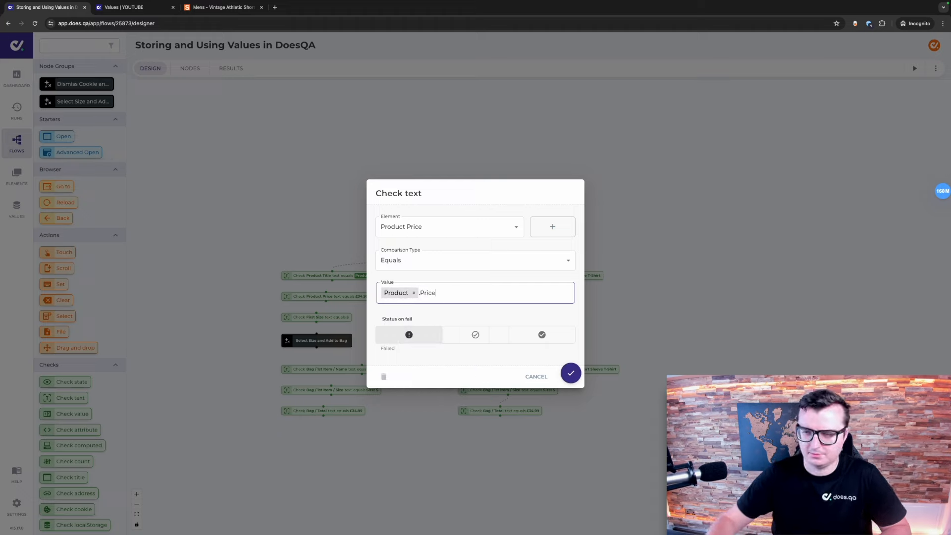
pyautogui.click(571, 373)
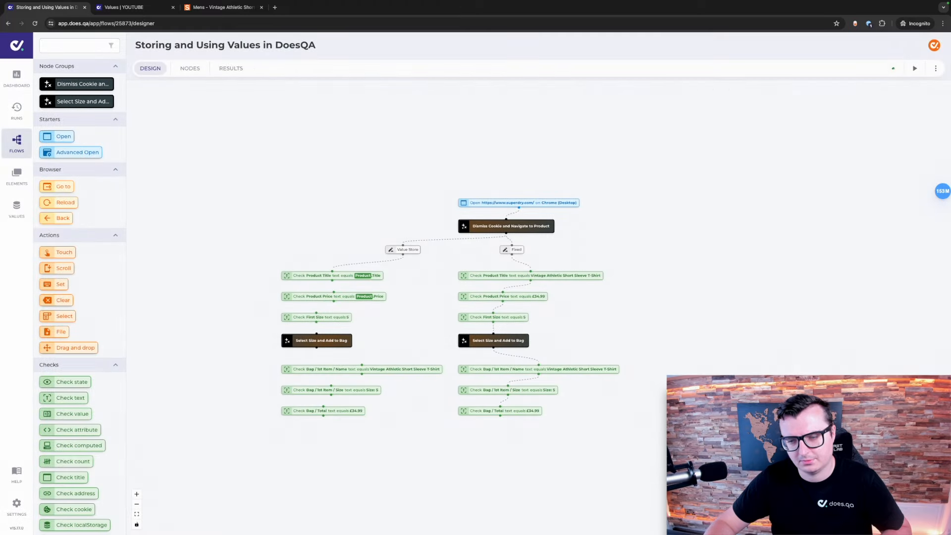
# Replace the expected text of the Value Store branch's First Size check with the stored value $Product.Size.
pyautogui.click(321, 317)
pyautogui.click(474, 293)
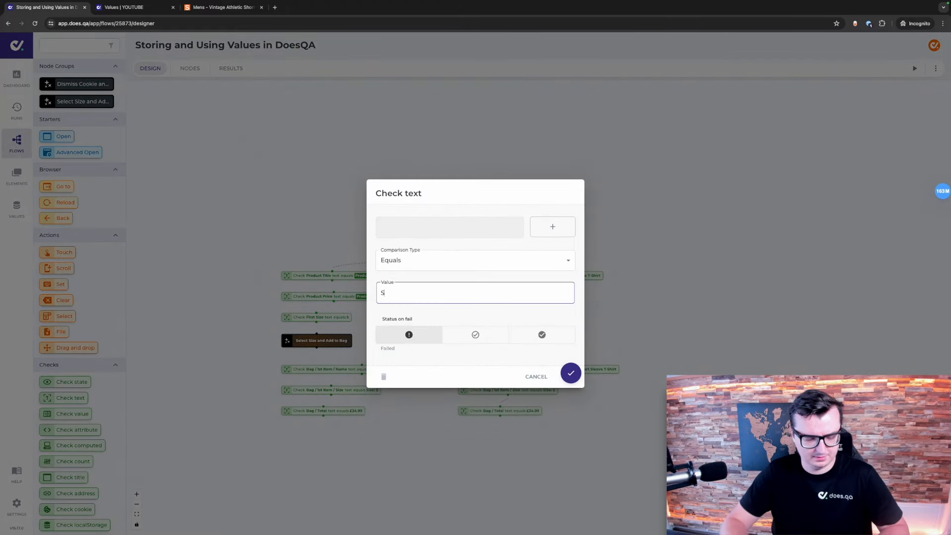
pyautogui.press('BackSpace')
pyautogui.write('$')
pyautogui.press('Return')
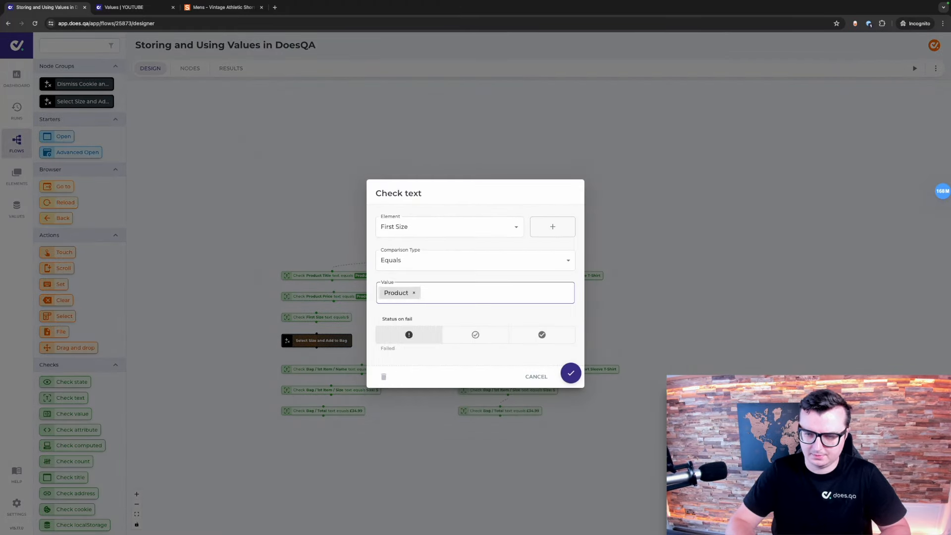
pyautogui.write('.Size')
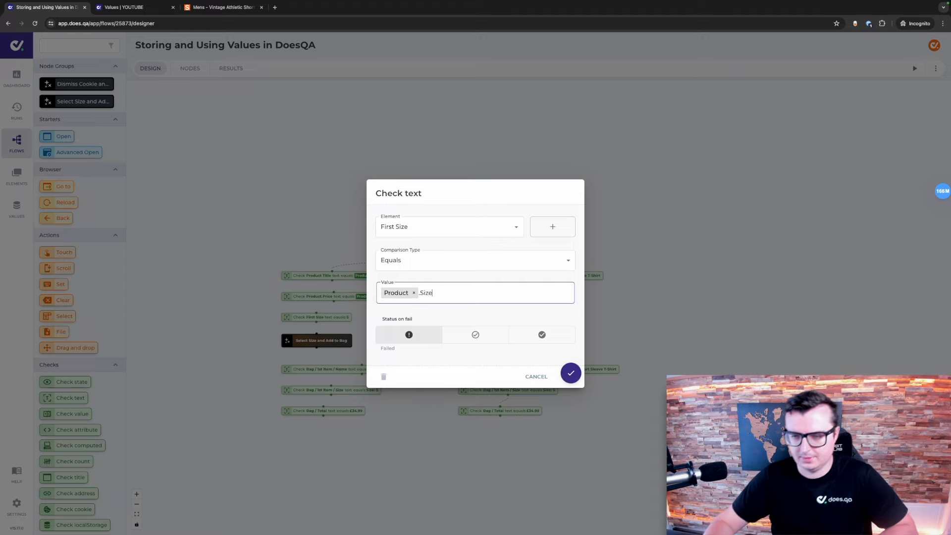
pyautogui.press('Return')
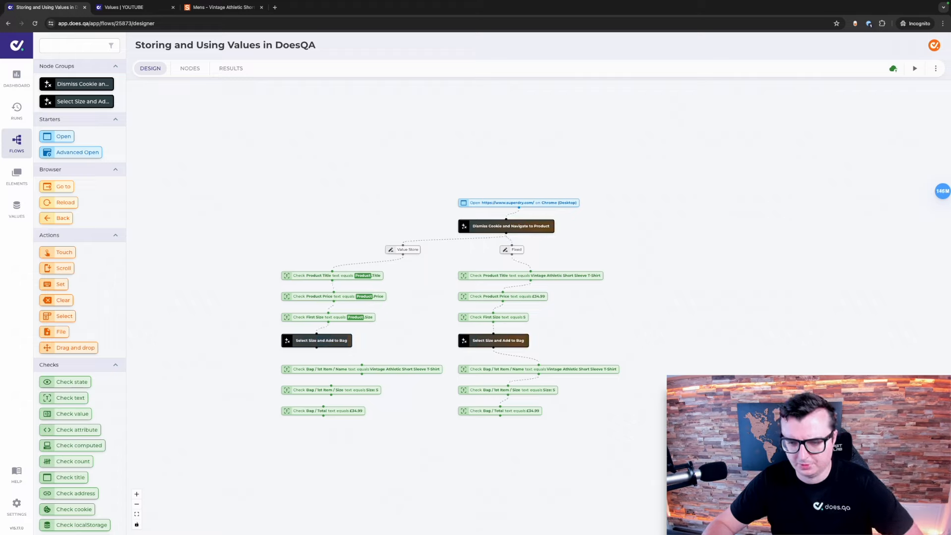
# Set the expected value of the Value Store branch's Bag / 1st Item / Name check to $Product.Title.
pyautogui.click(362, 369)
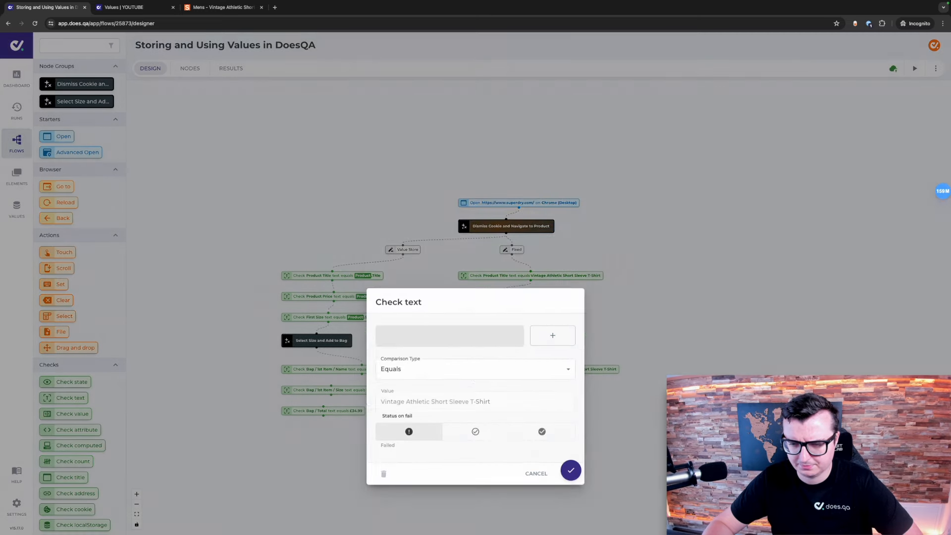
pyautogui.tripleClick(448, 293)
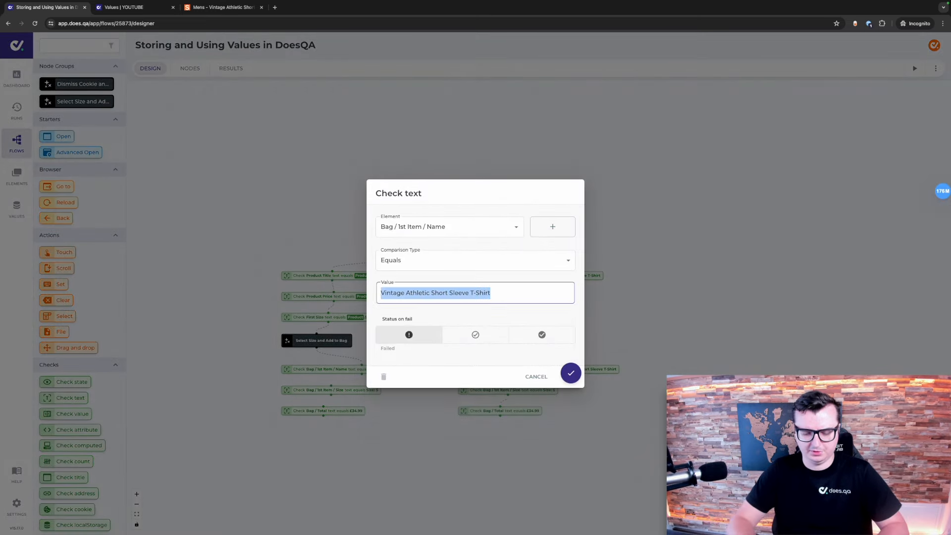
pyautogui.press('BackSpace')
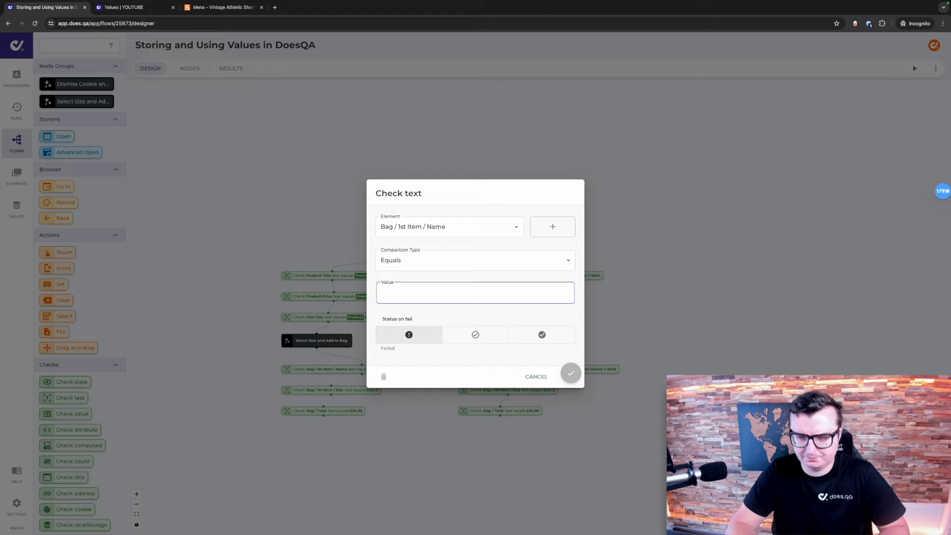
pyautogui.write('$')
pyautogui.press('Down')
pyautogui.press('Return')
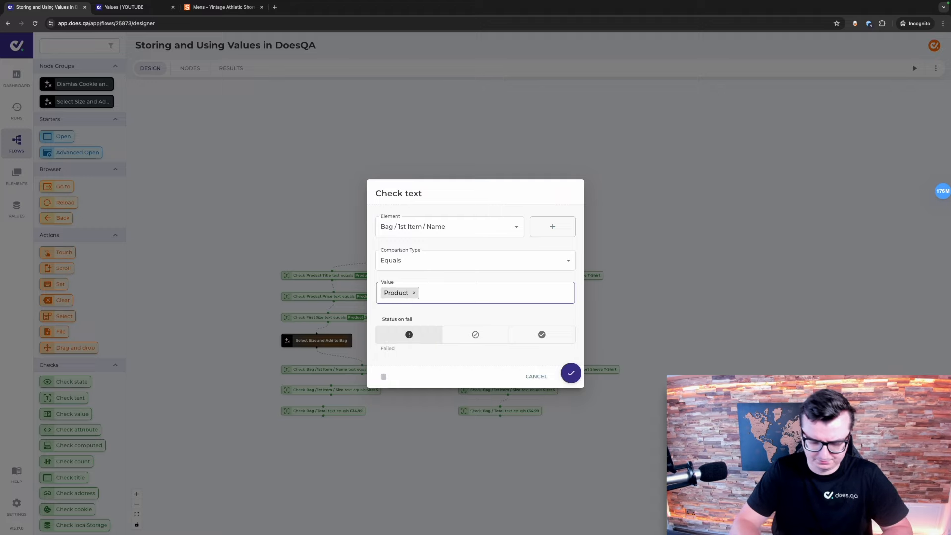
pyautogui.write('.Title')
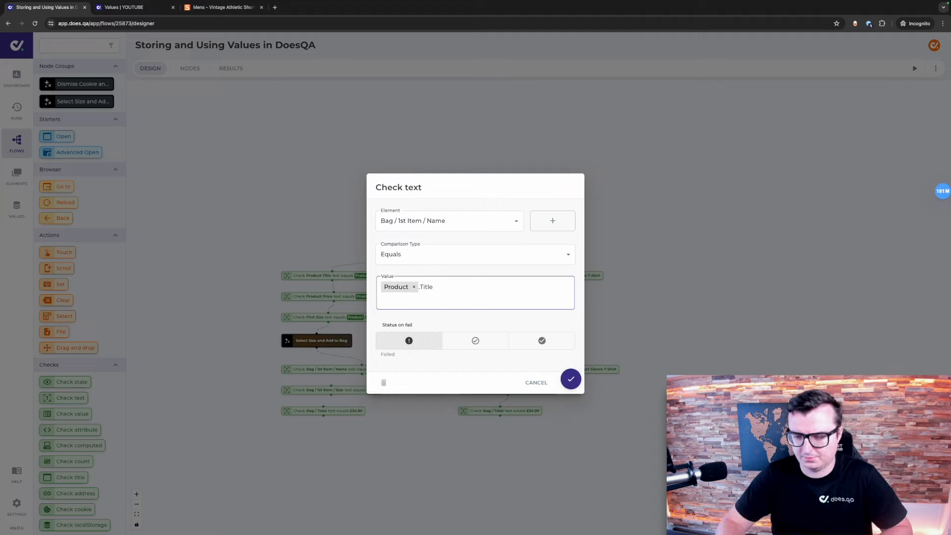
# Change the Value Store branch's Bag / 1st Item / Size check to expect "Size: $Product.Size".
pyautogui.hotkey('ctrl', 'a')
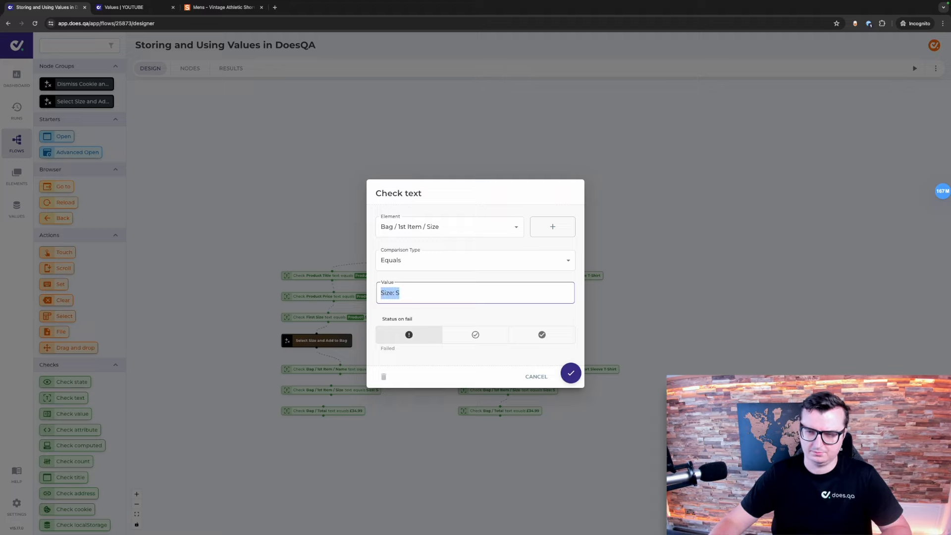
pyautogui.press('Right')
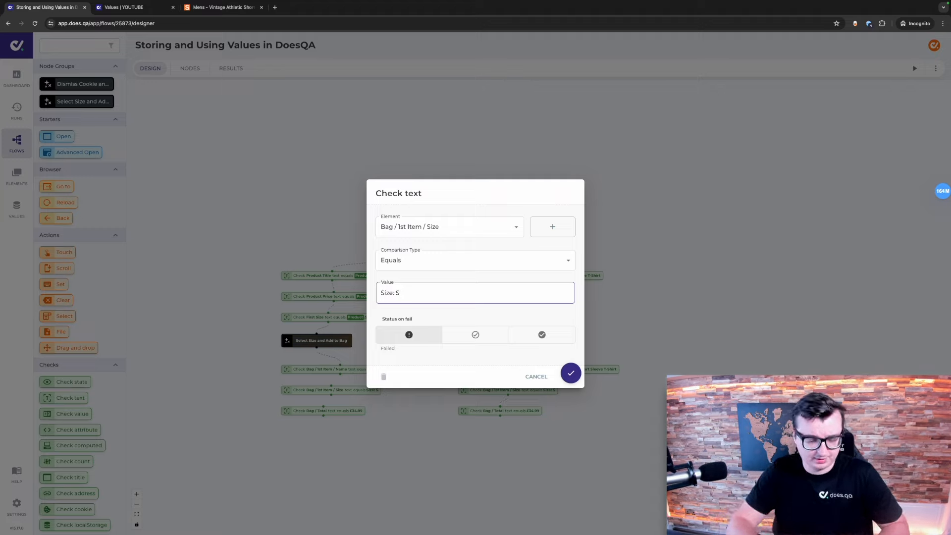
pyautogui.write('$')
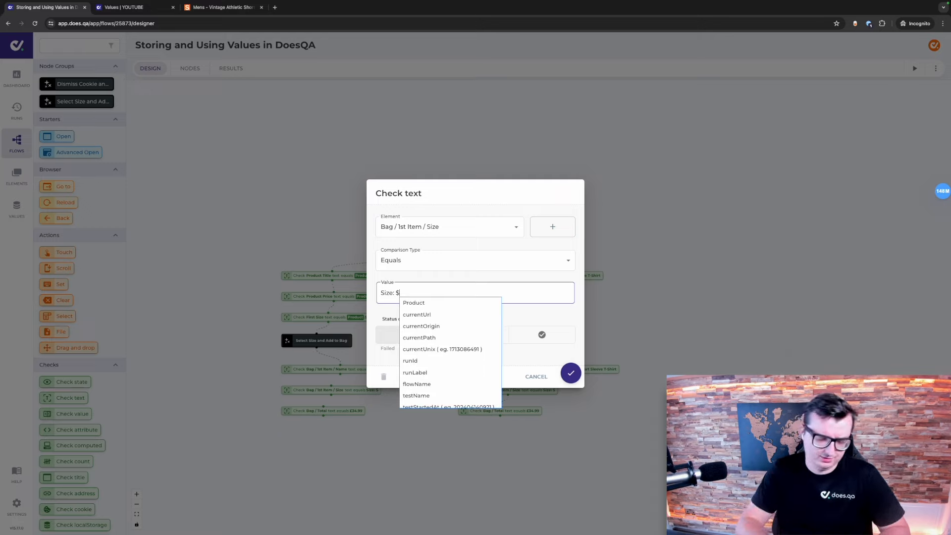
pyautogui.write('Pro')
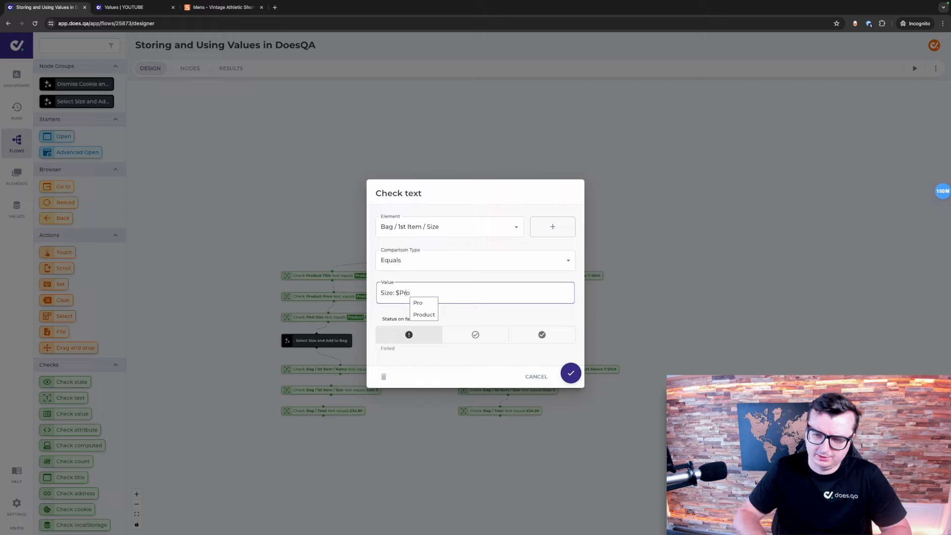
pyautogui.press('Down')
pyautogui.press('Down')
pyautogui.press('Return')
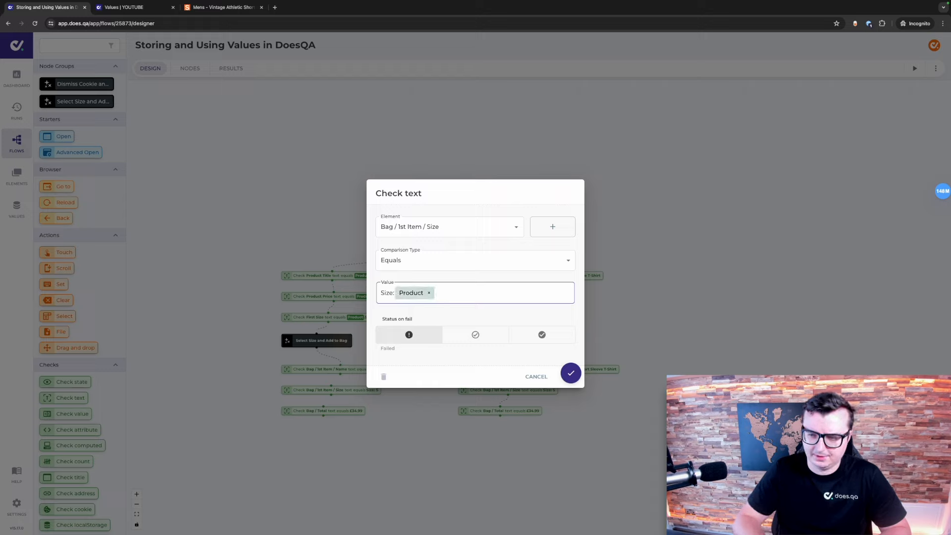
pyautogui.write('.Size')
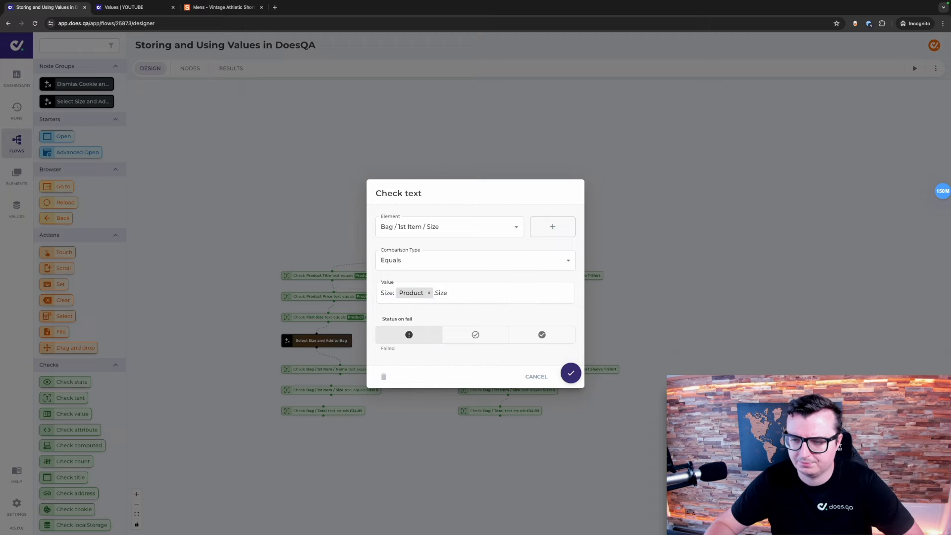
pyautogui.click(570, 372)
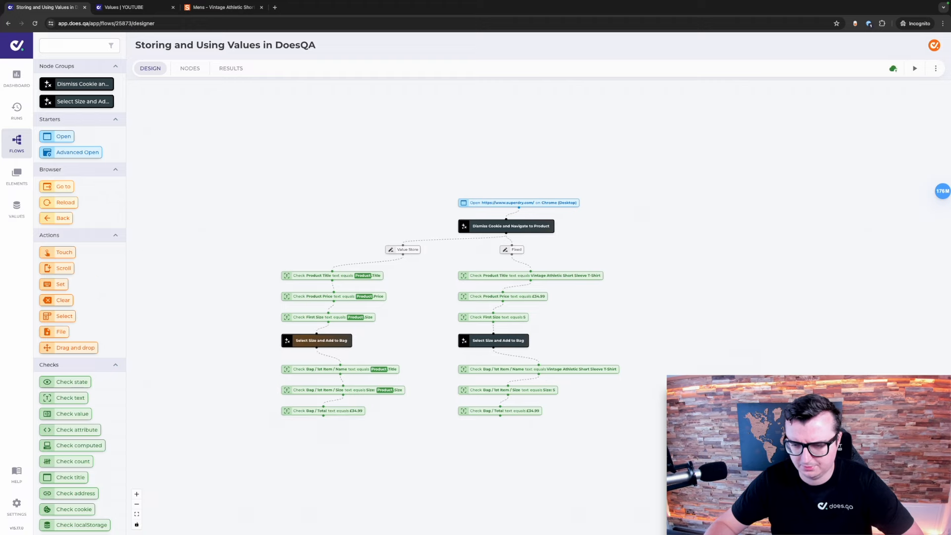
# Set the expected value of the Value Store branch's Bag / Total check to $Product.Price.
pyautogui.click(324, 410)
pyautogui.click(475, 293)
pyautogui.press('super+a')
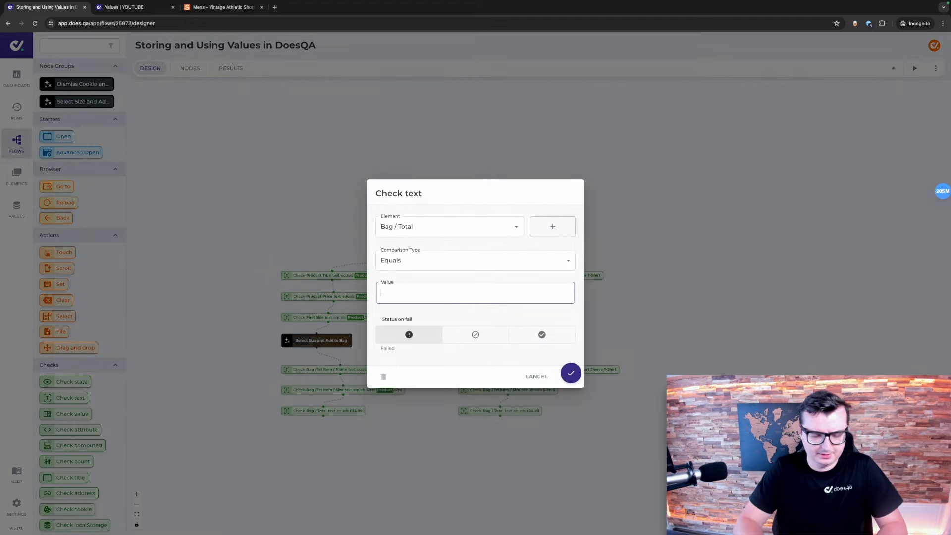
pyautogui.write('$Product.Price')
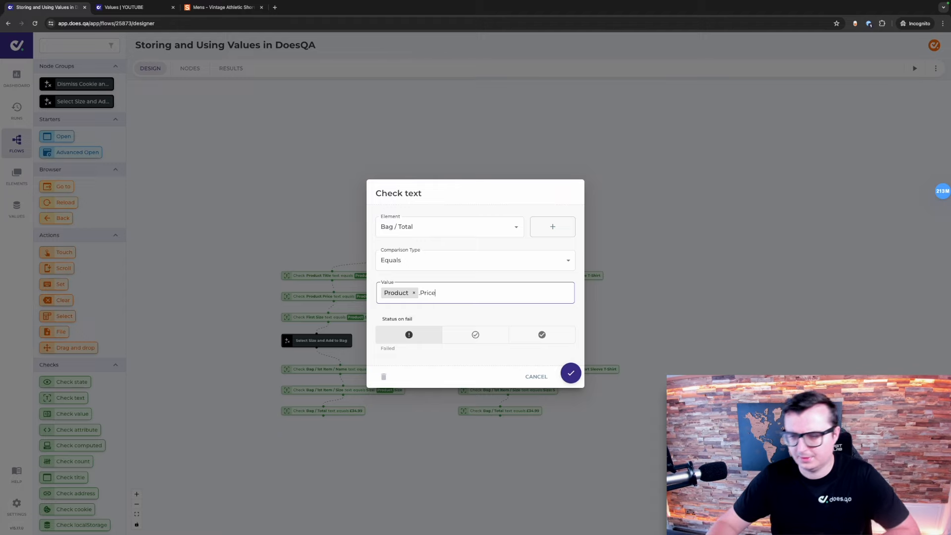
pyautogui.click(571, 373)
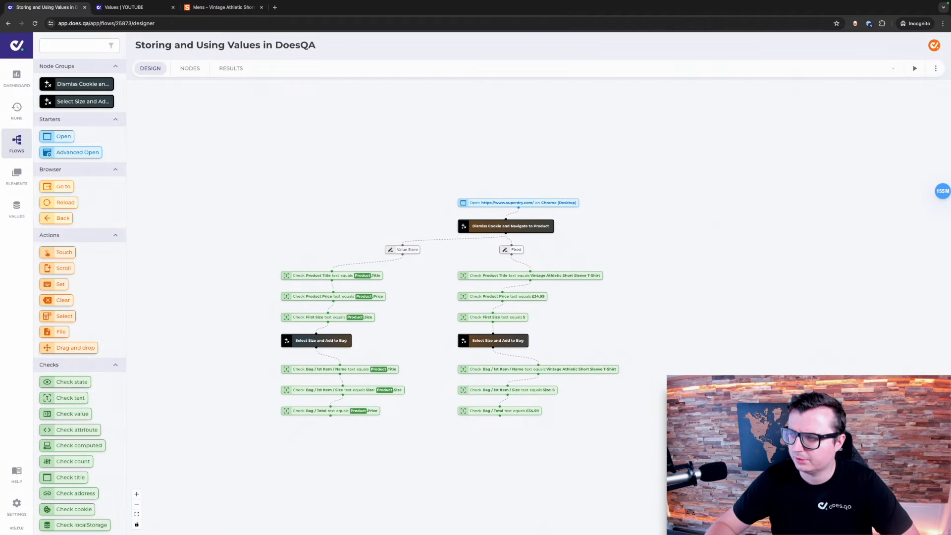
# Run the flow and review the step-by-step results of its Value Store test.
pyautogui.click(915, 69)
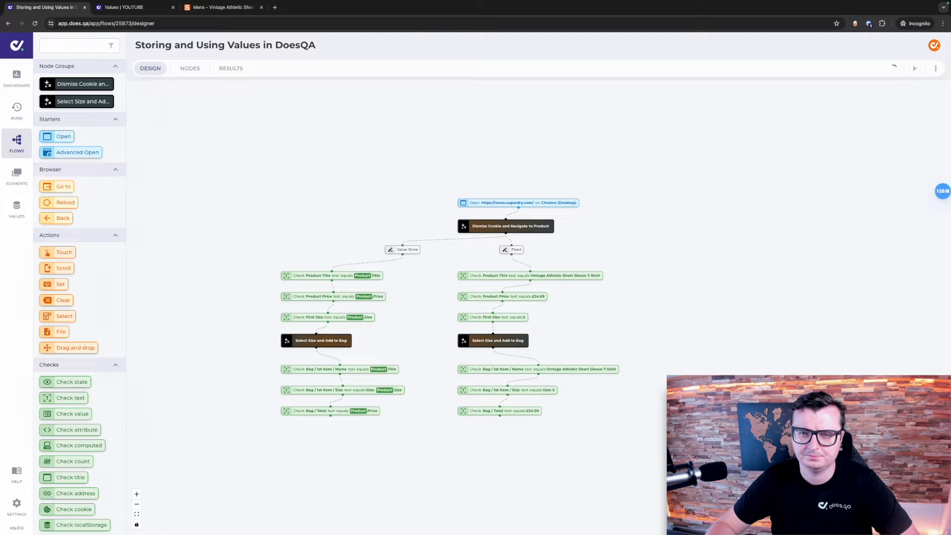
pyautogui.click(231, 69)
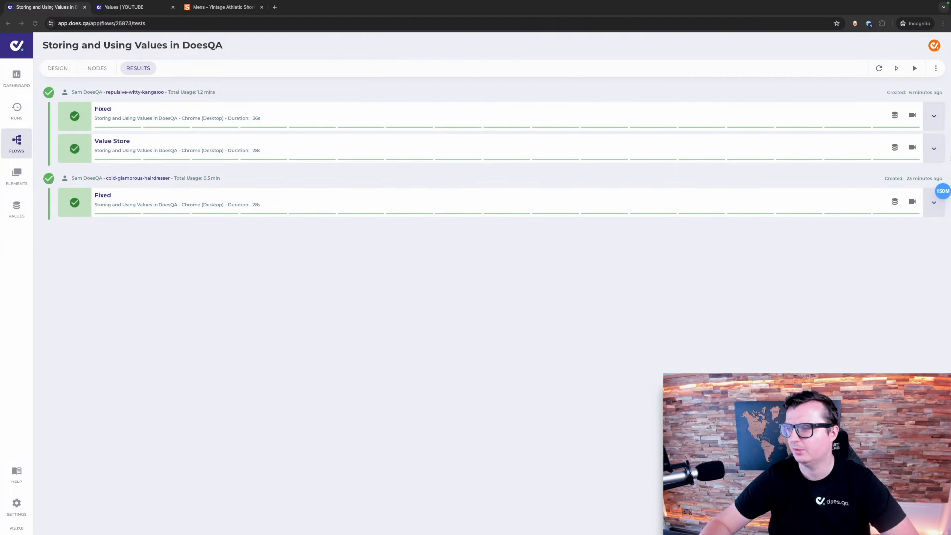
pyautogui.click(931, 149)
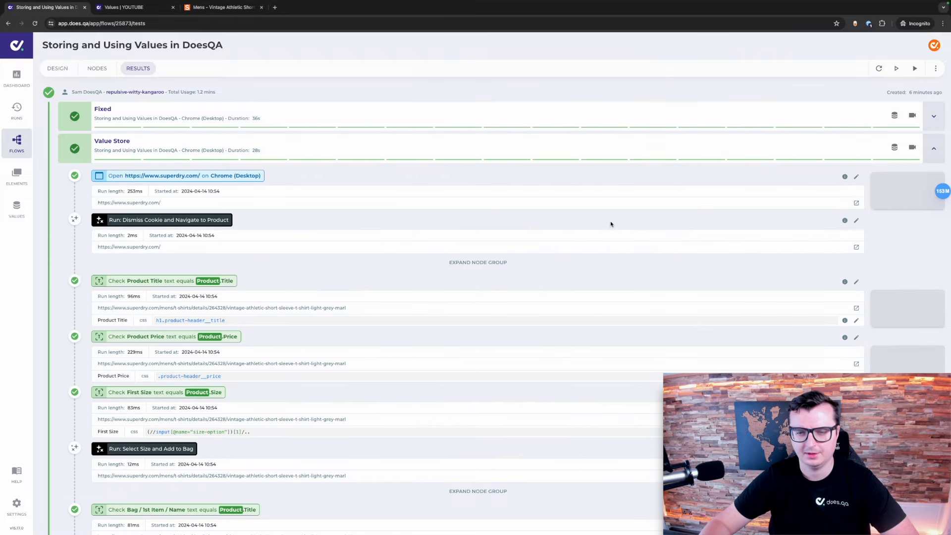
pyautogui.scroll(-1, 611, 221)
pyautogui.scroll(-1, 610, 224)
pyautogui.scroll(-1, 610, 224)
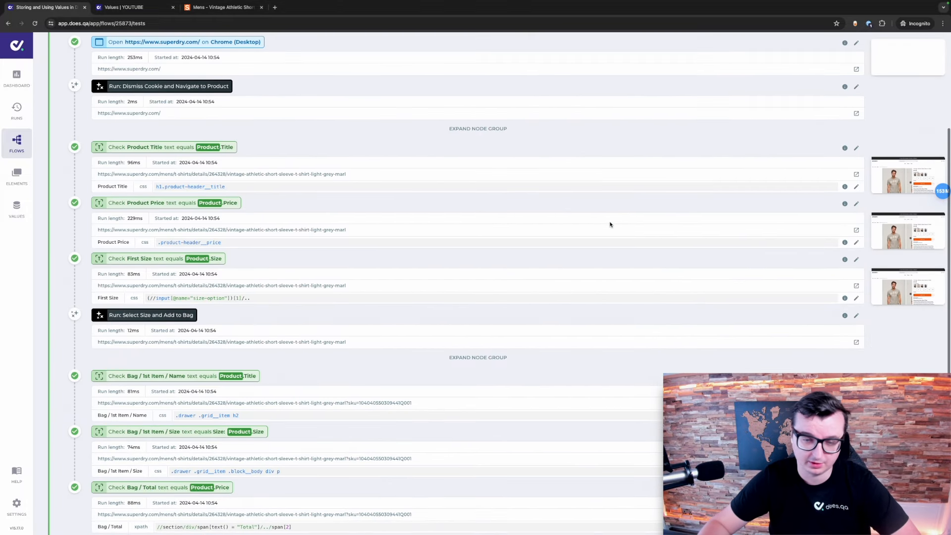
pyautogui.scroll(-2, 611, 224)
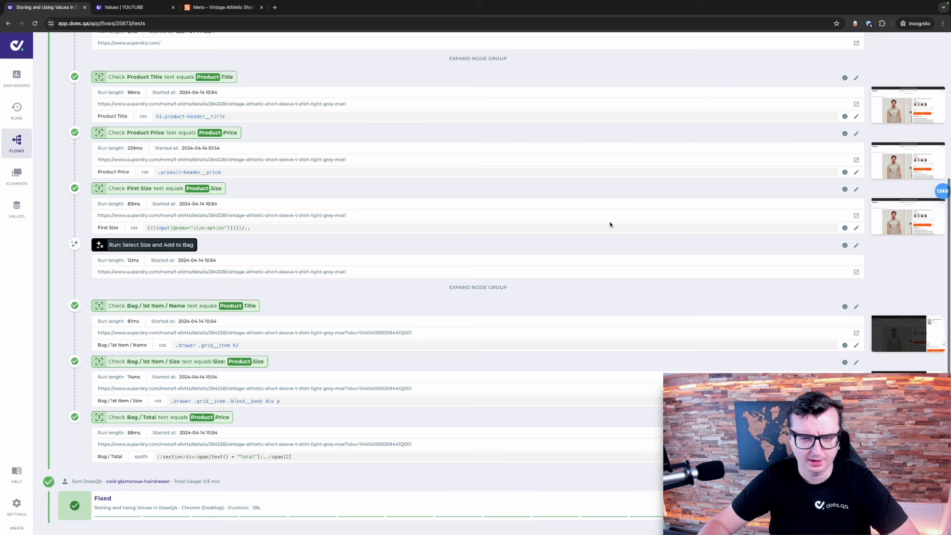
pyautogui.scroll(4, 611, 224)
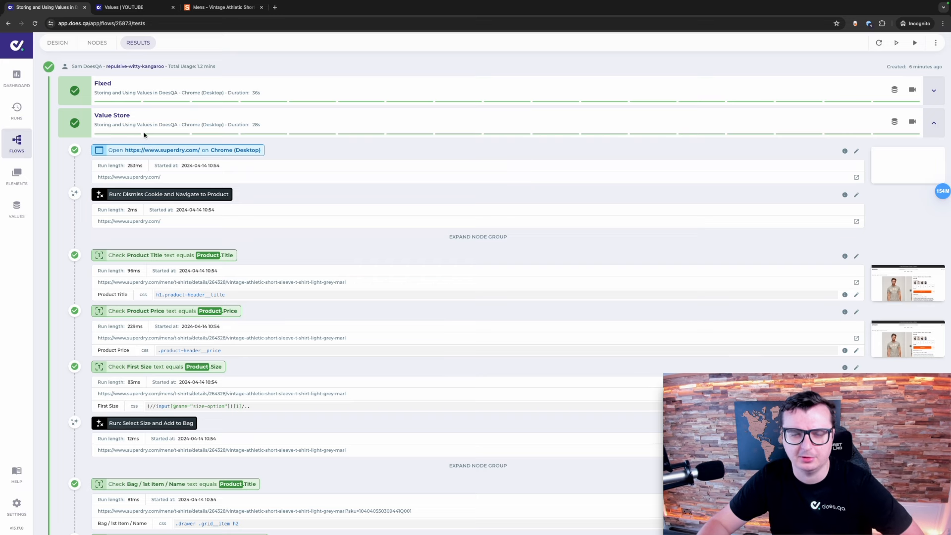
pyautogui.scroll(1, 183, 185)
# Back in the flow design, duplicate the eight nodes of the Fixed branch and place the copy to the right of the original.
pyautogui.click(59, 67)
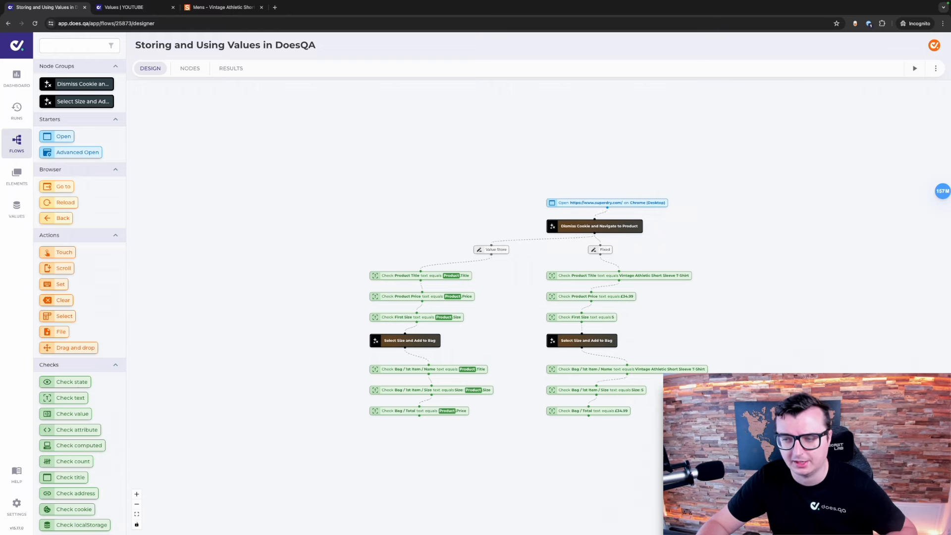
pyautogui.hscroll(5, 550, 406)
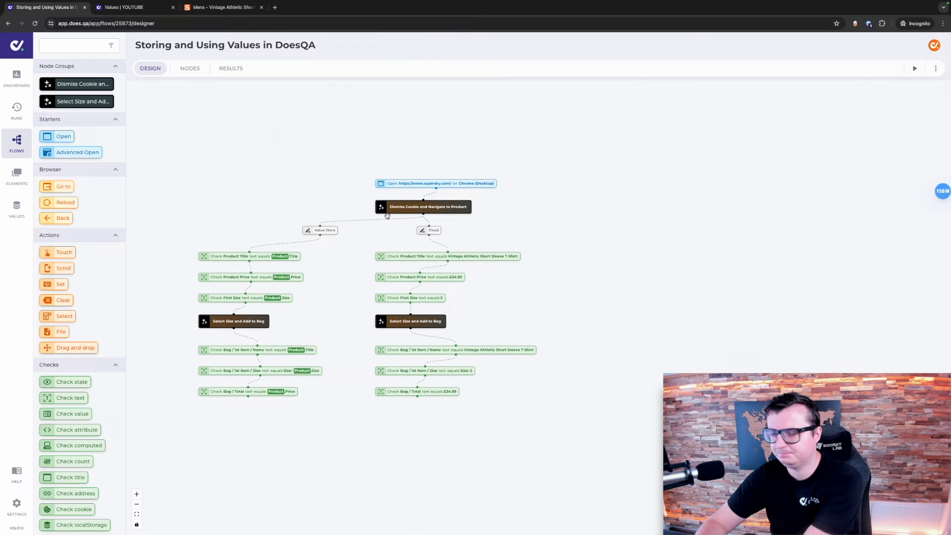
pyautogui.moveTo(362, 223); pyautogui.dragTo(560, 408)
pyautogui.rightClick(479, 254)
pyautogui.click(503, 272)
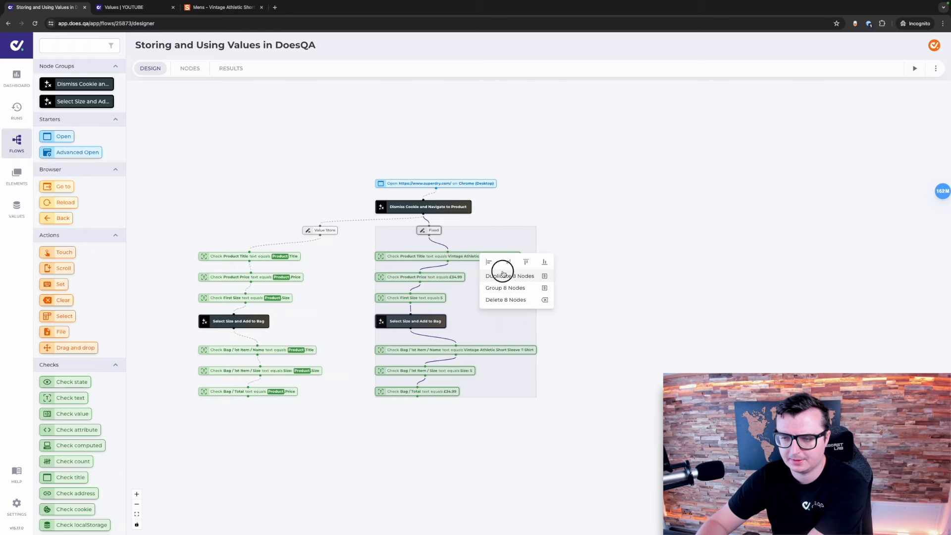
pyautogui.moveTo(422, 265); pyautogui.dragTo(589, 256)
pyautogui.click(656, 297)
pyautogui.click(663, 322)
# Delete the Product Title, Product Price and First Size checks from the copied branch.
pyautogui.click(638, 258)
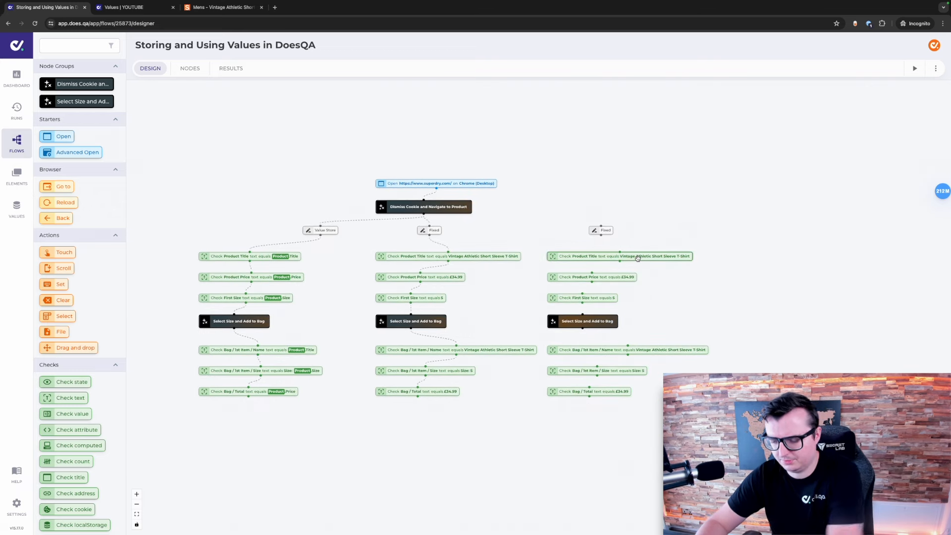
pyautogui.press('Delete')
pyautogui.click(619, 278)
pyautogui.press('Delete')
pyautogui.click(612, 299)
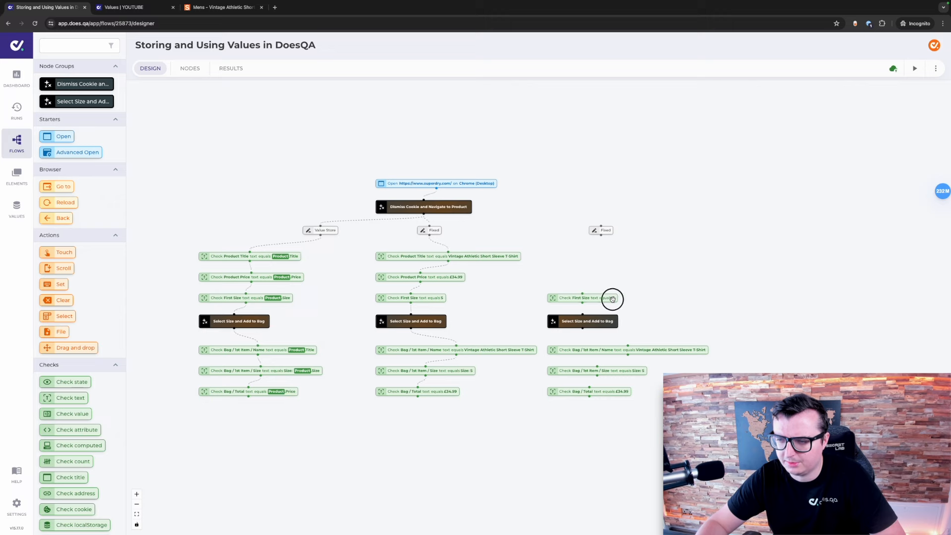
pyautogui.press('Delete')
# Connect the Dismiss Cookie and Navigate to Product group to the copied name node and rename that node Grab and Check.
pyautogui.moveTo(432, 215); pyautogui.dragTo(601, 228)
pyautogui.click(603, 230)
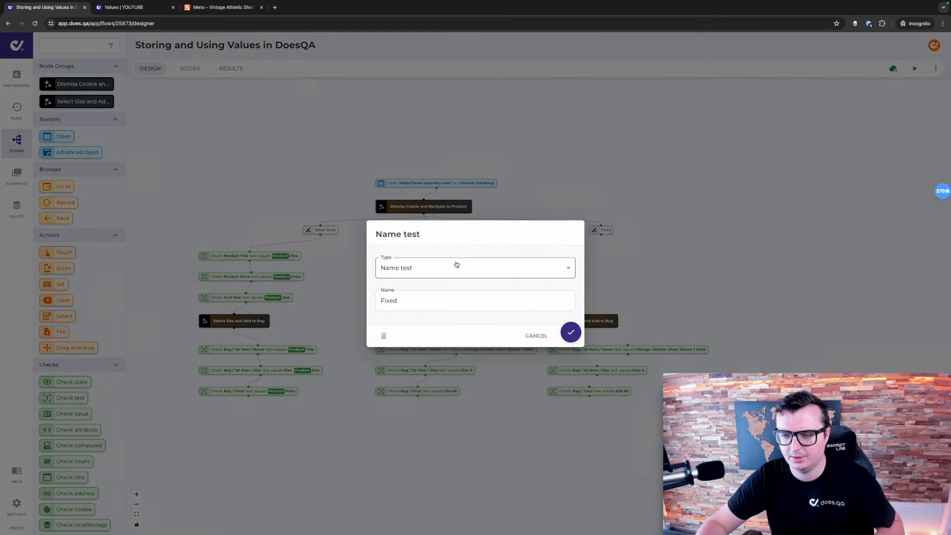
pyautogui.doubleClick(424, 299)
pyautogui.write('Grab and Check')
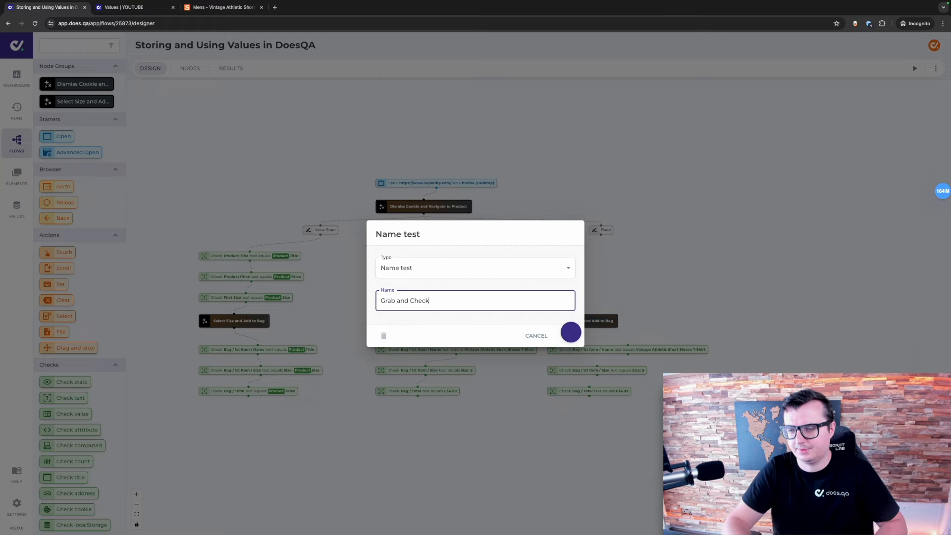
pyautogui.press('Return')
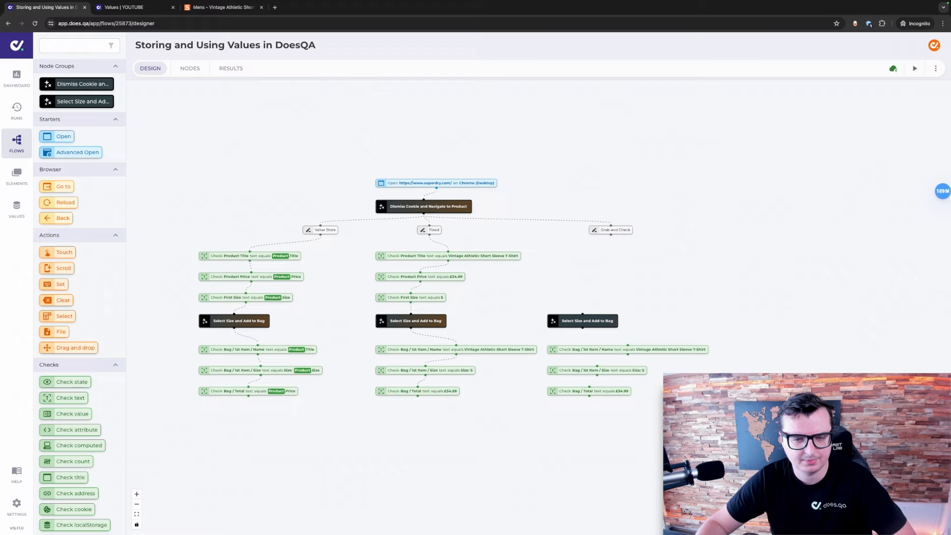
# Add a Store element text node directly beneath the Grab and Check node and open its settings.
pyautogui.scroll(-2, 80, 298)
pyautogui.scroll(-15, 79, 297)
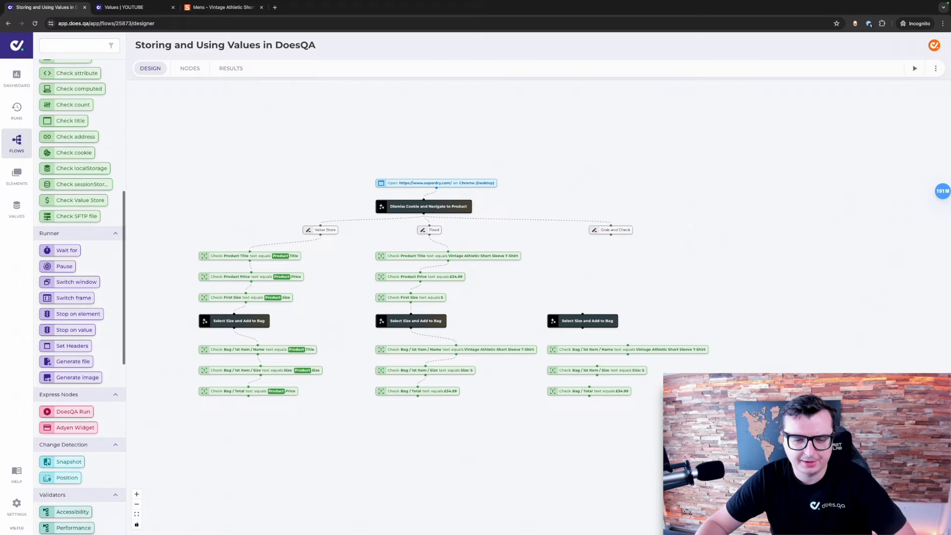
pyautogui.scroll(-3, 79, 297)
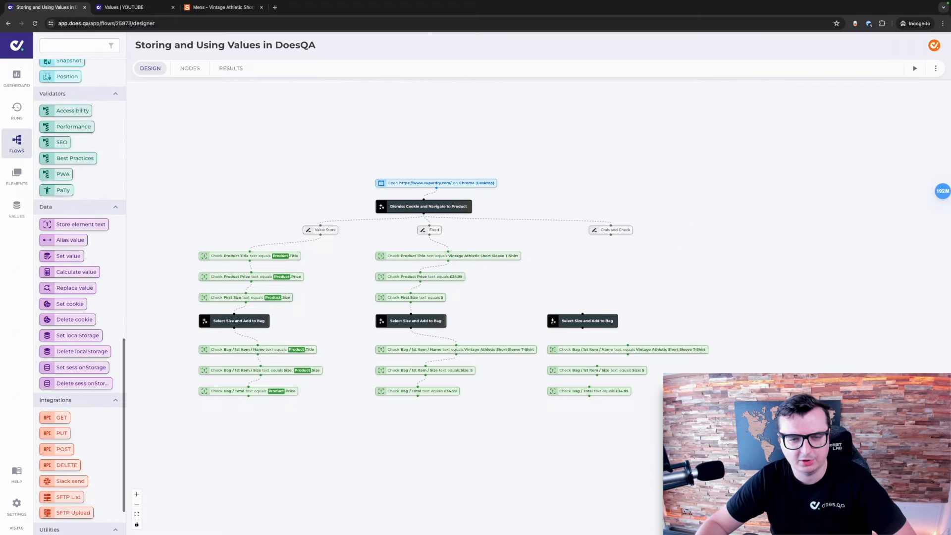
pyautogui.moveTo(81, 224); pyautogui.dragTo(561, 256)
pyautogui.click(562, 256)
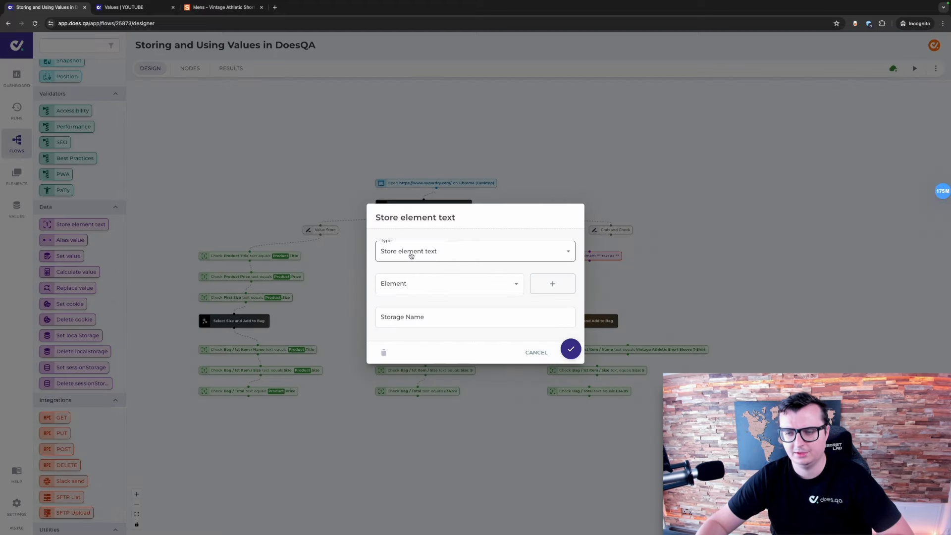
# Set the new node to store the Product Title element's text under the storage name ProductTitle.
pyautogui.click(452, 281)
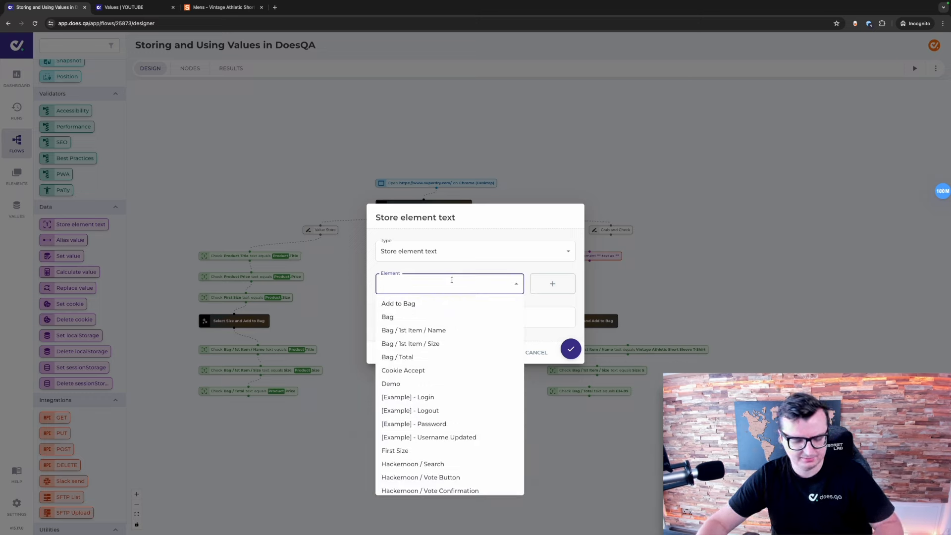
pyautogui.write('Pro')
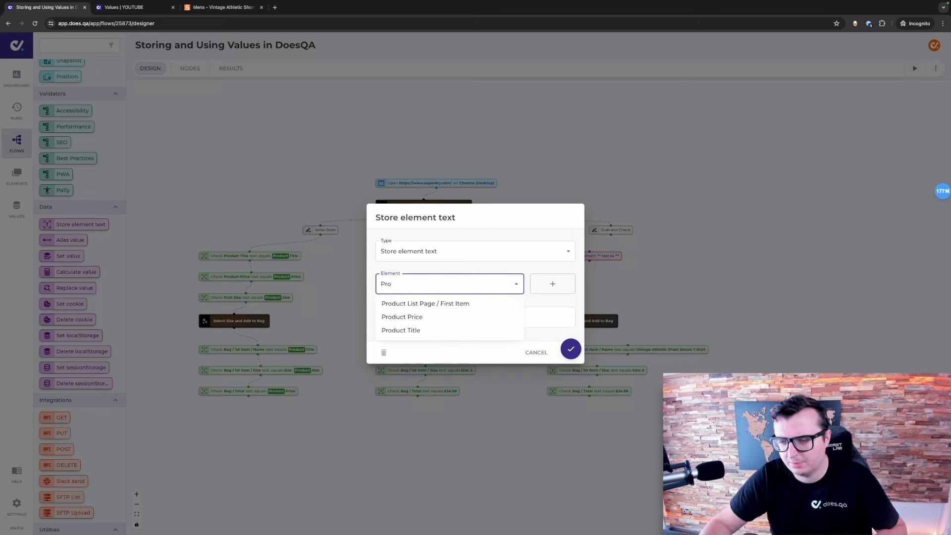
pyautogui.click(430, 330)
pyautogui.click(436, 318)
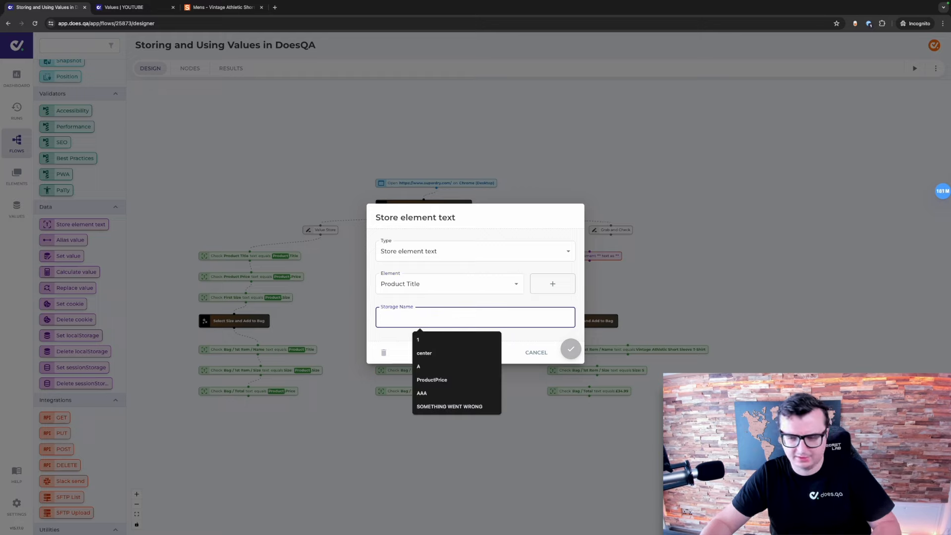
pyautogui.write('$P')
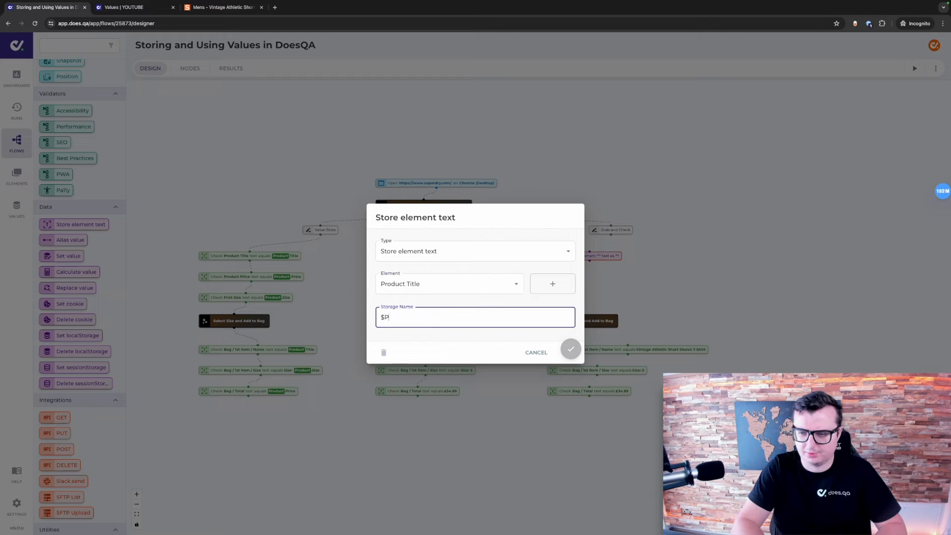
pyautogui.write('Prod')
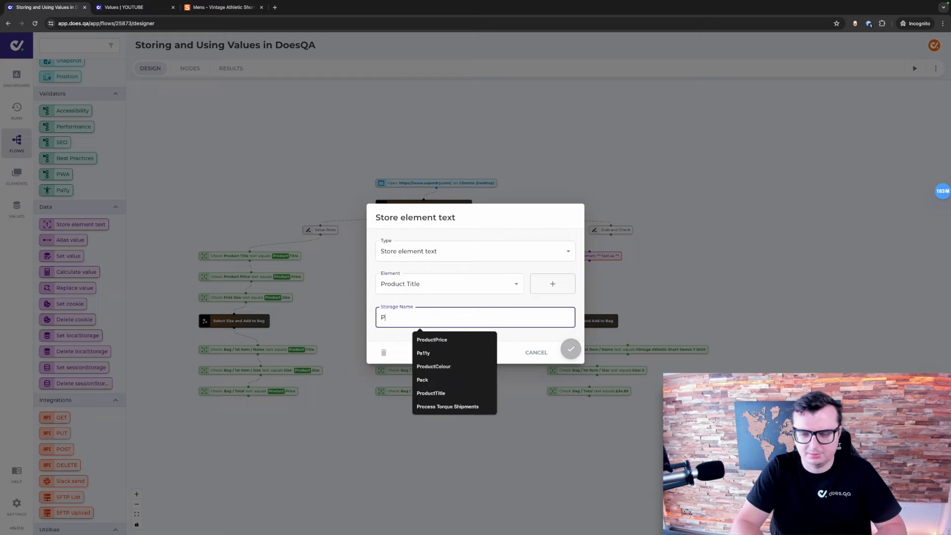
pyautogui.write('uct')
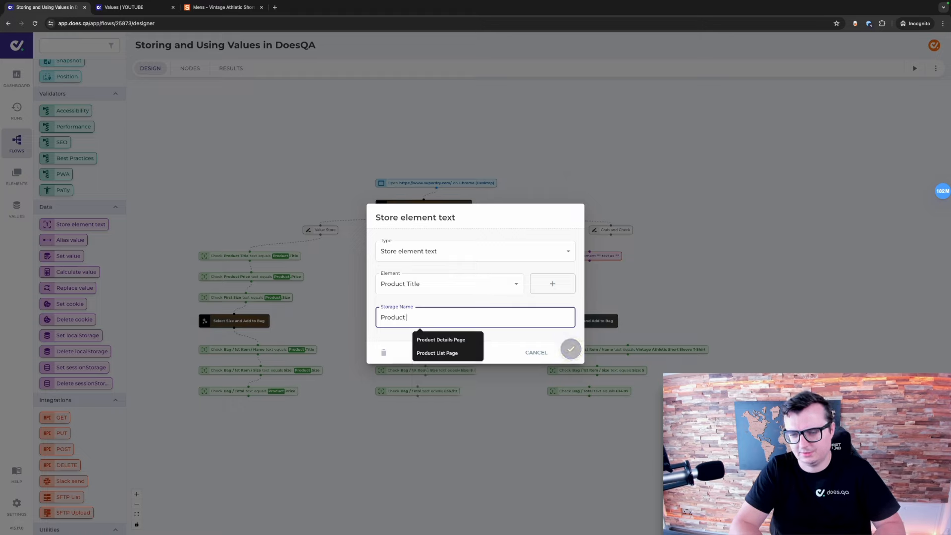
pyautogui.write('Title')
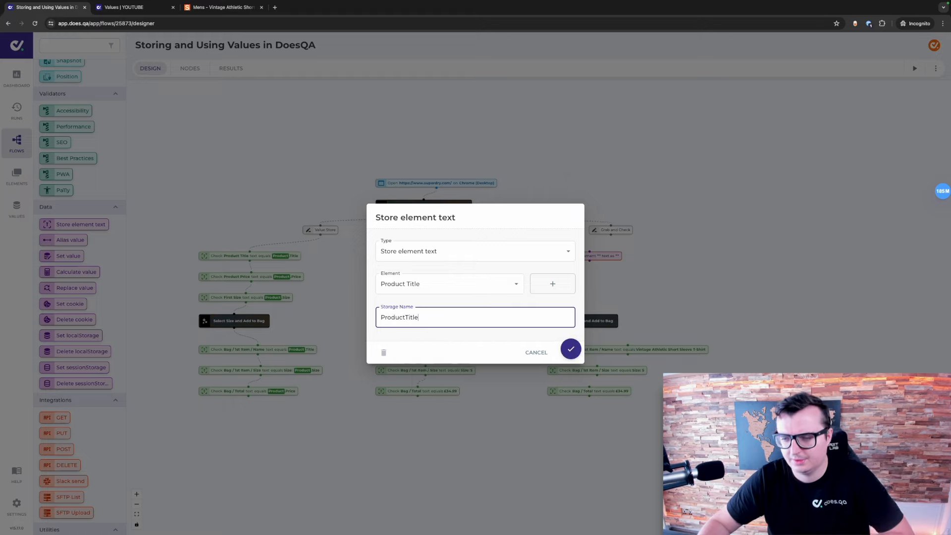
pyautogui.press('Return')
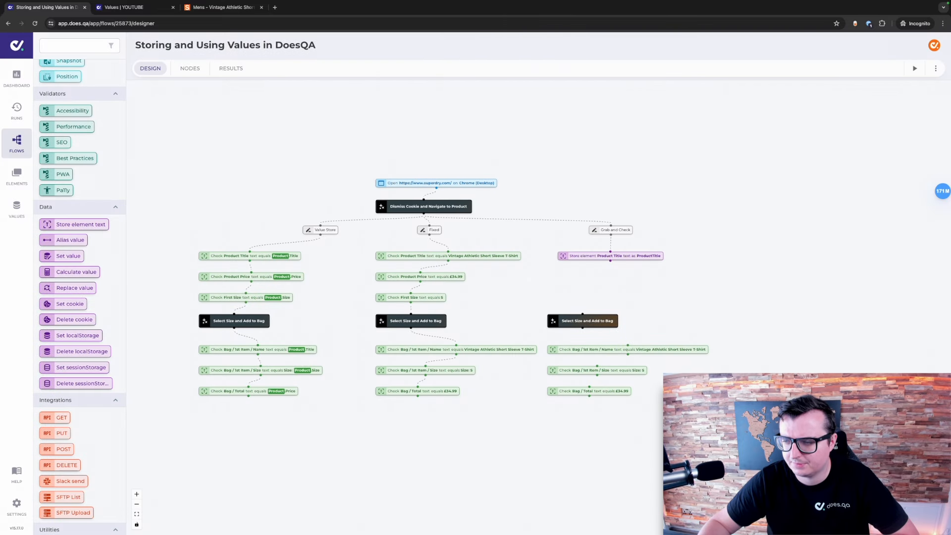
# Duplicate the ProductTitle store node twice and stack the two copies below it in the Grab and Check branch.
pyautogui.rightClick(639, 256)
pyautogui.click(663, 276)
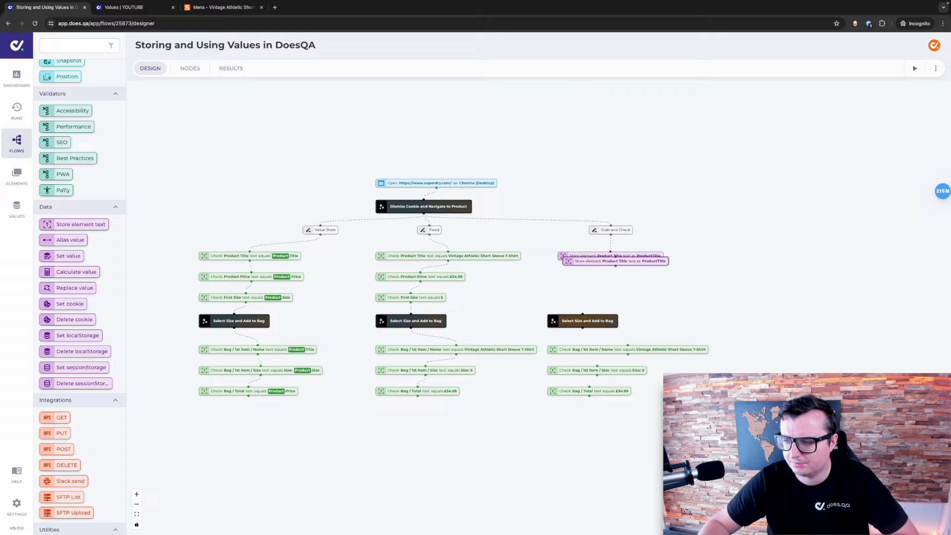
pyautogui.moveTo(616, 261); pyautogui.dragTo(610, 271)
pyautogui.rightClick(641, 272)
pyautogui.click(667, 293)
pyautogui.moveTo(611, 271); pyautogui.dragTo(611, 297)
# Change the second store node to the Product Price element with the storage name ProductPrice.
pyautogui.doubleClick(610, 277)
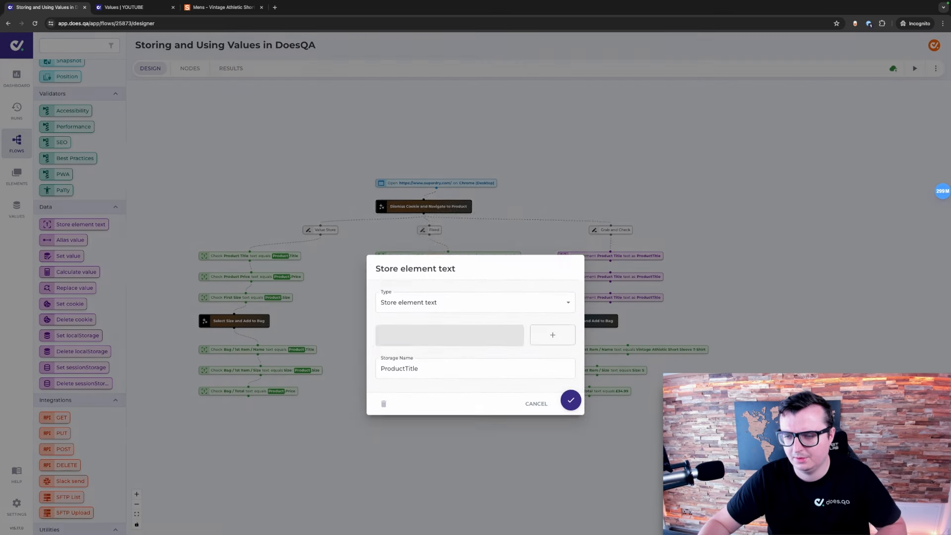
pyautogui.click(446, 284)
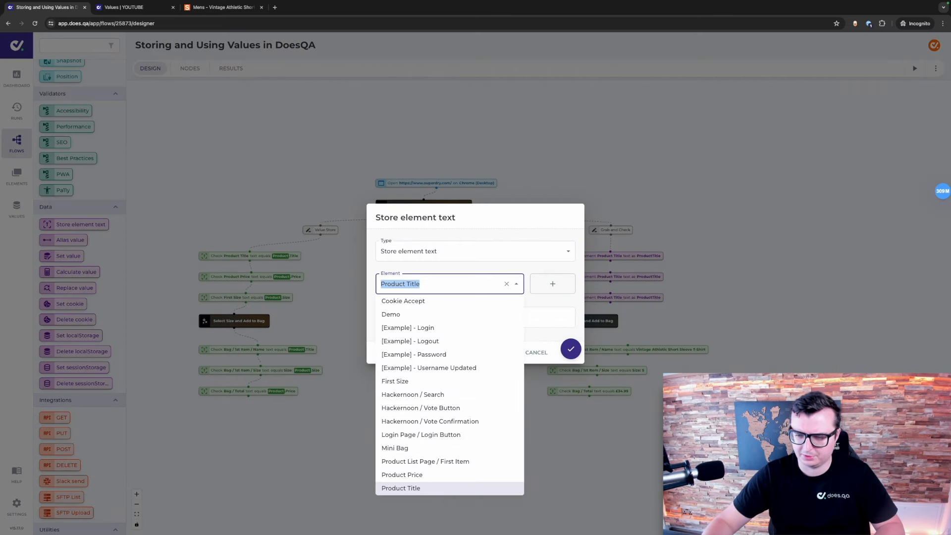
pyautogui.click(402, 474)
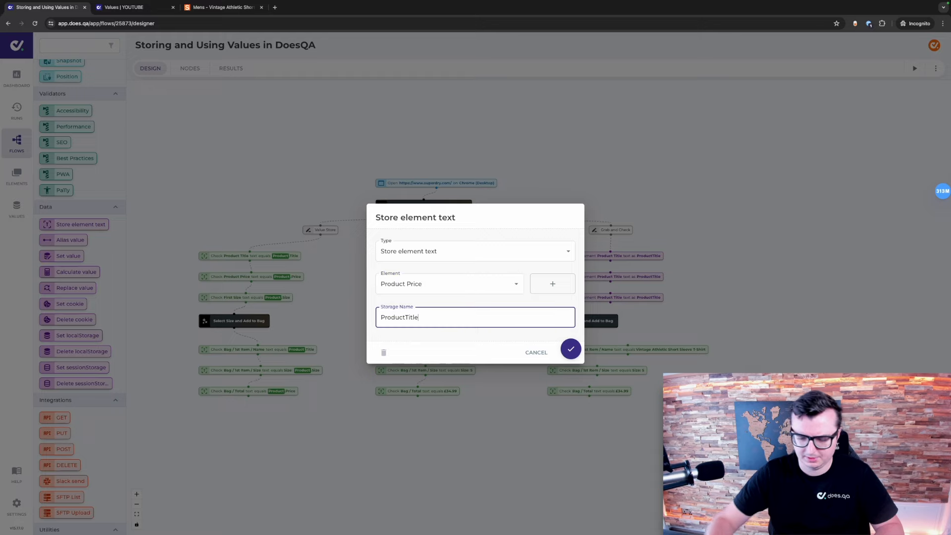
pyautogui.press('BackSpace')
pyautogui.press('BackSpace')
pyautogui.press('BackSpace')
pyautogui.press('BackSpace')
pyautogui.press('BackSpace')
pyautogui.write('Pro')
pyautogui.press('BackSpace')
pyautogui.write('ice')
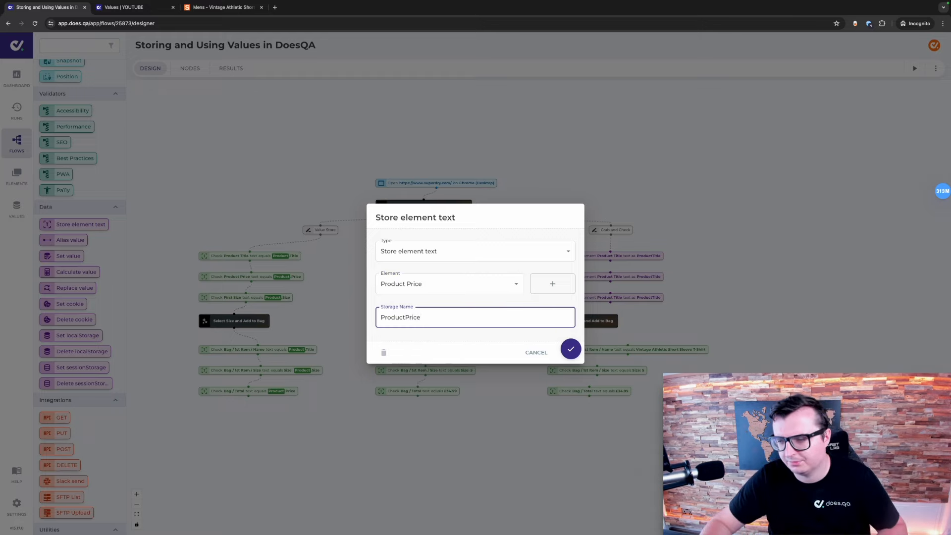
pyautogui.press('Return')
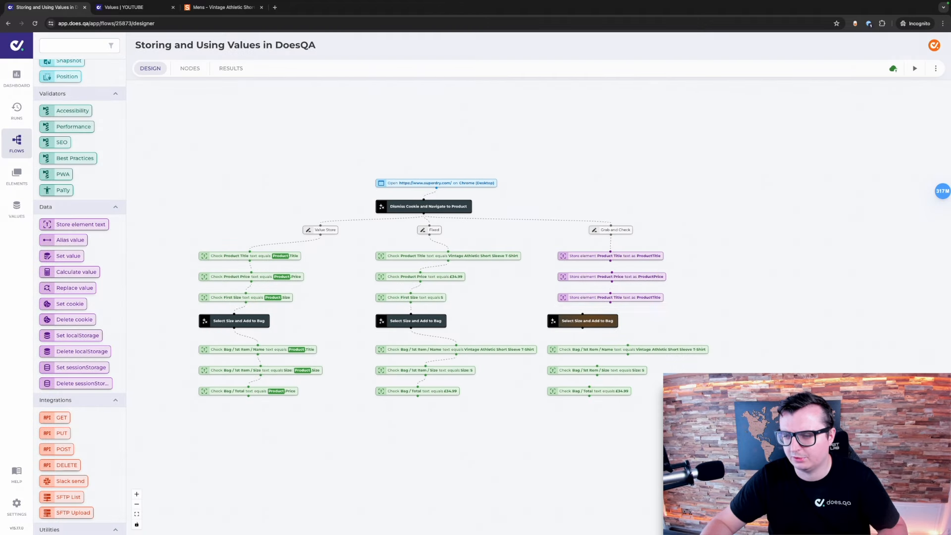
# Change the third store node in the Grab and Check branch to read the First Size element.
pyautogui.doubleClick(612, 298)
pyautogui.click(441, 283)
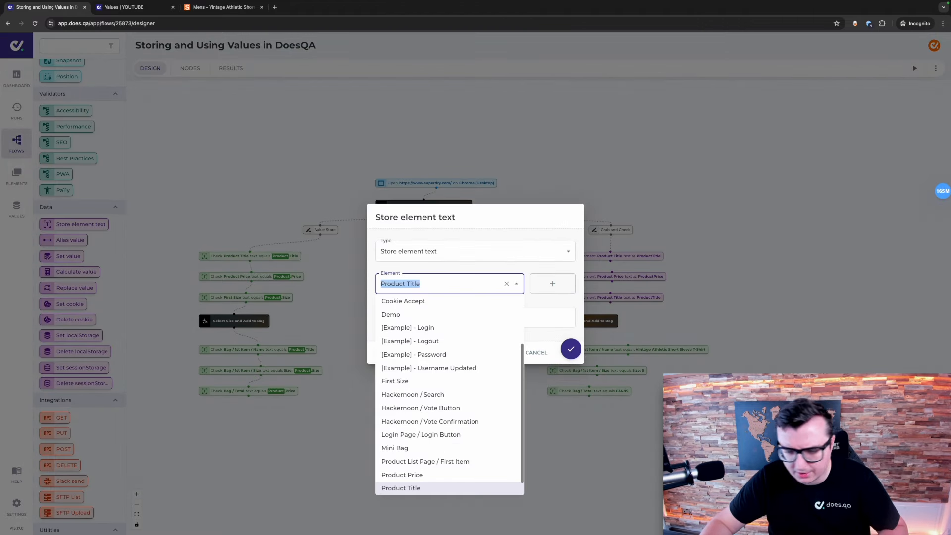
pyautogui.write('Si')
pyautogui.press('Down')
pyautogui.press('Down')
pyautogui.press('Return')
pyautogui.press('Tab')
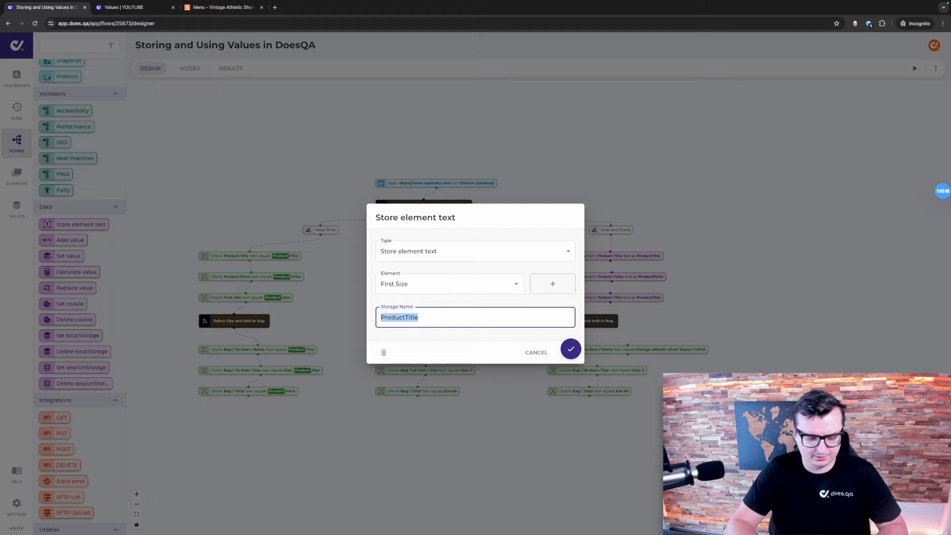
# Set the First Size store node's storage name to ProductSize and save the node.
pyautogui.write('Product Siz')
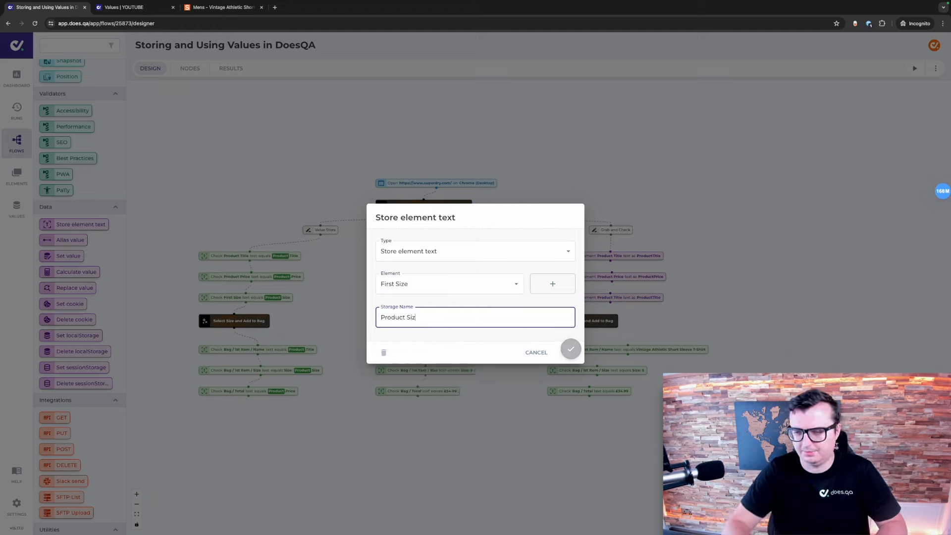
pyautogui.write('e')
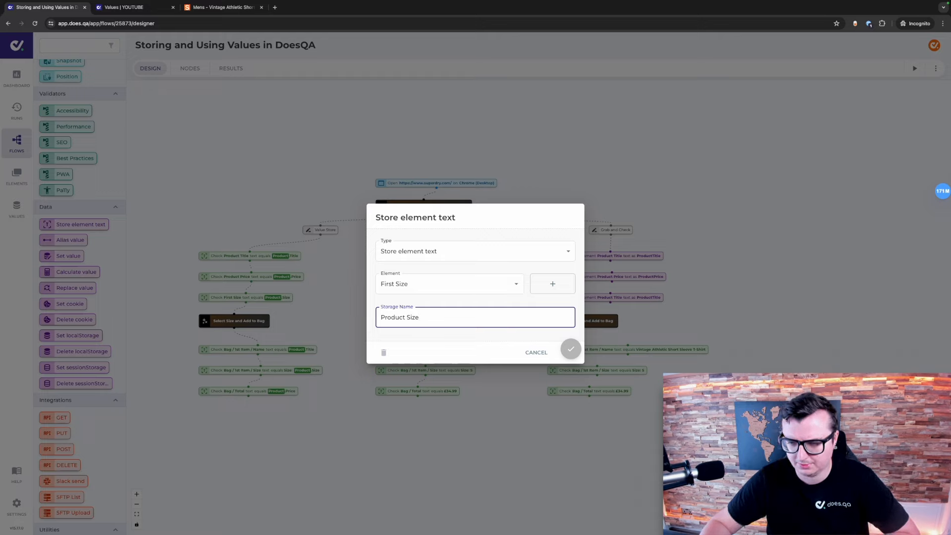
pyautogui.press('Left')
pyautogui.press('Left')
pyautogui.press('Left')
pyautogui.press('Left')
pyautogui.press('BackSpace')
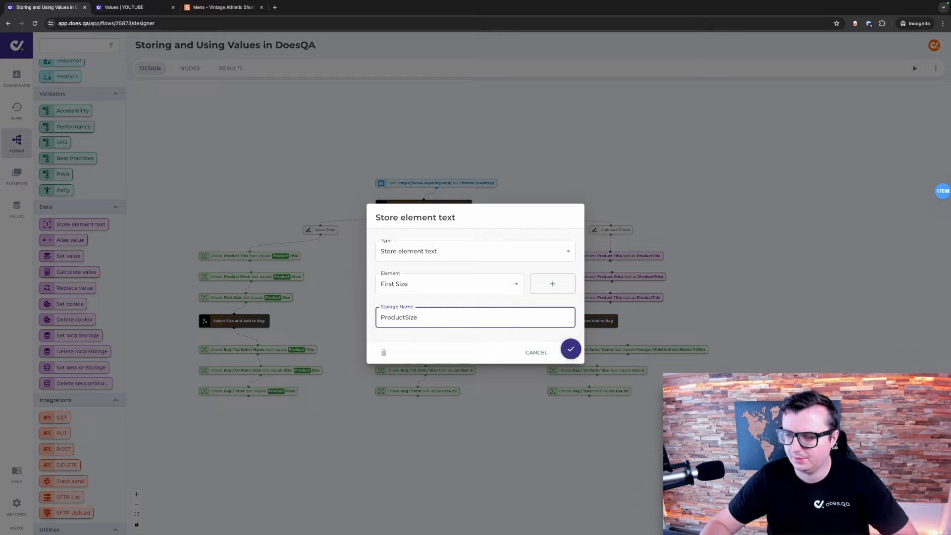
pyautogui.click(570, 349)
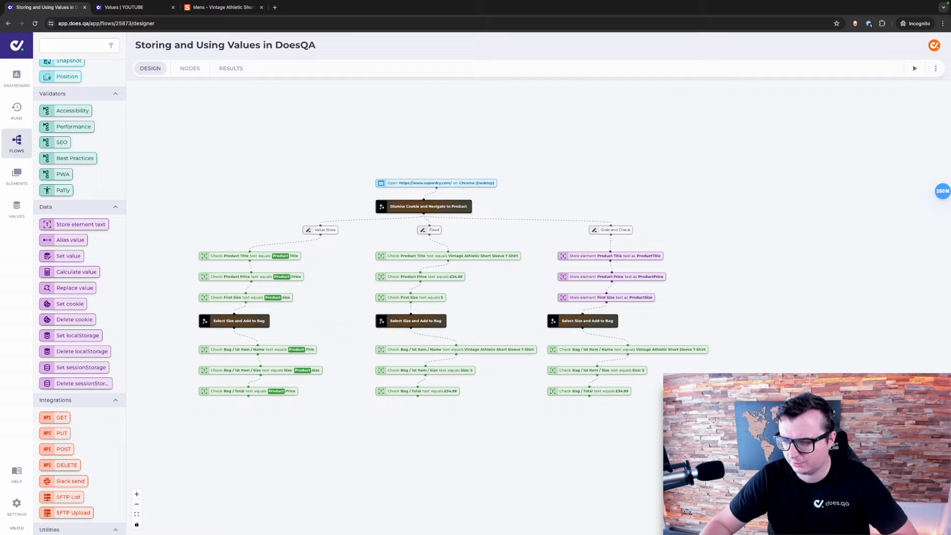
# Make the Grab and Check branch's Bag / 1st Item / Name check compare against the stored ProductTitle value.
pyautogui.click(628, 349)
pyautogui.tripleClick(393, 294)
pyautogui.write('$')
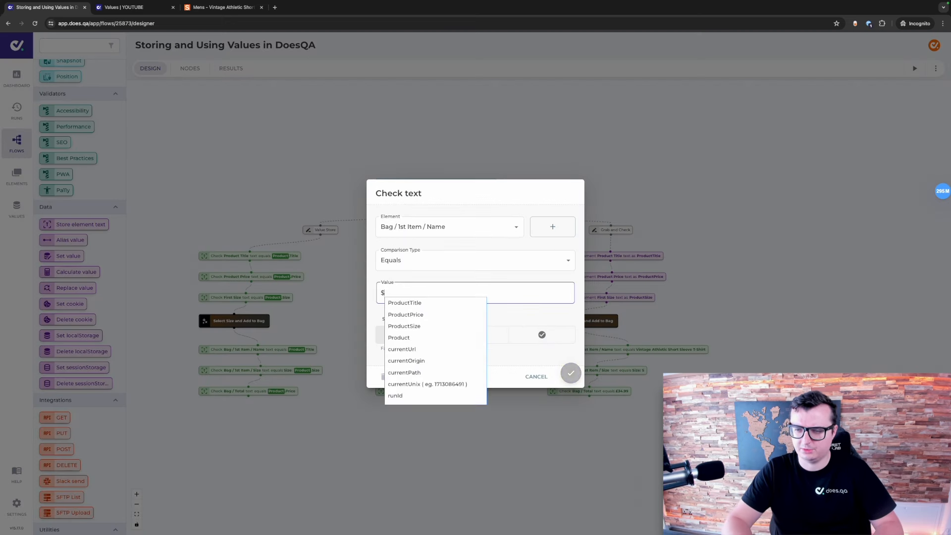
pyautogui.press('Down')
pyautogui.press('Return')
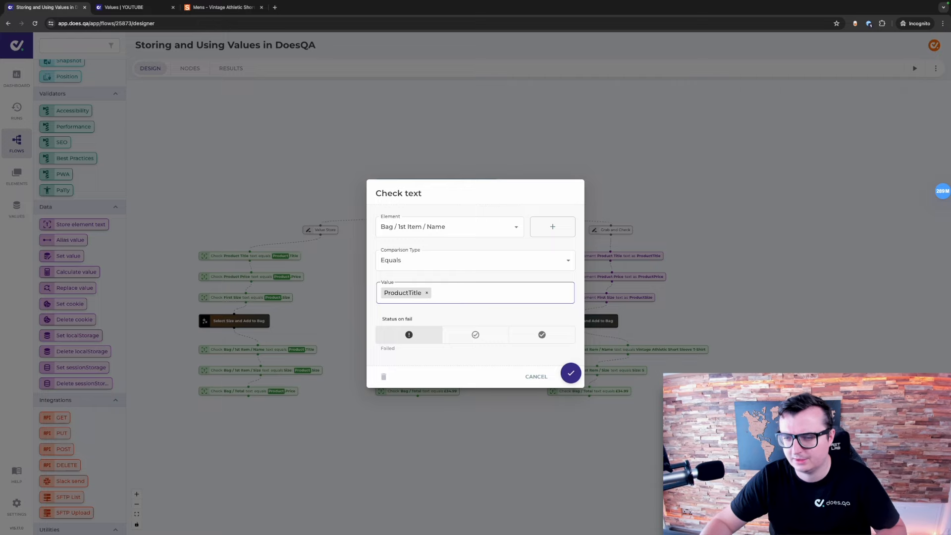
pyautogui.click(571, 373)
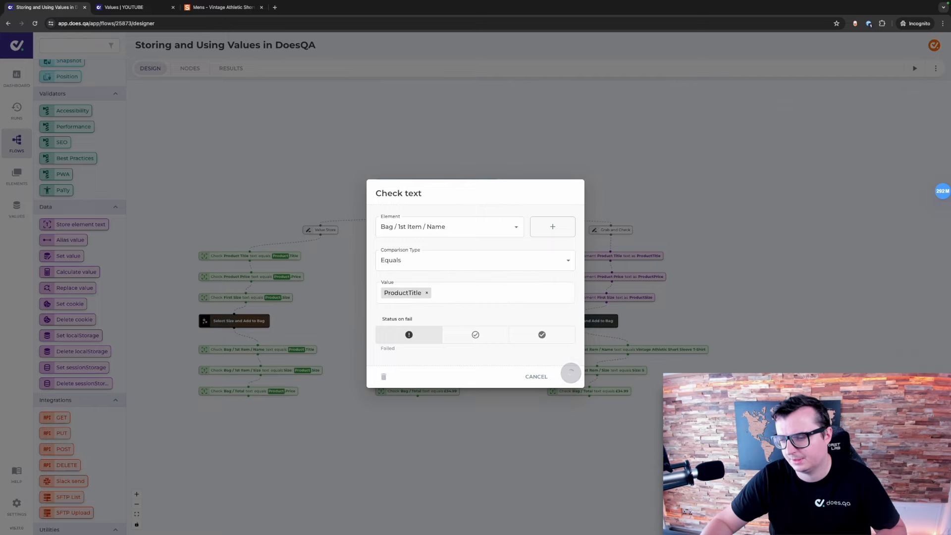
# Replace the S in the branch's Bag / 1st Item / Size check with the stored ProductSize value, keeping the "Size: " prefix.
pyautogui.click(577, 371)
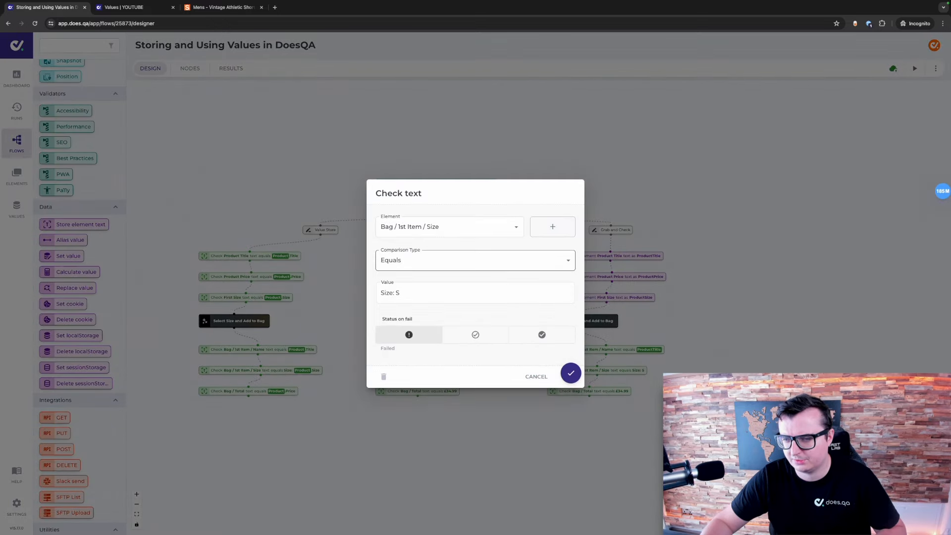
pyautogui.click(475, 293)
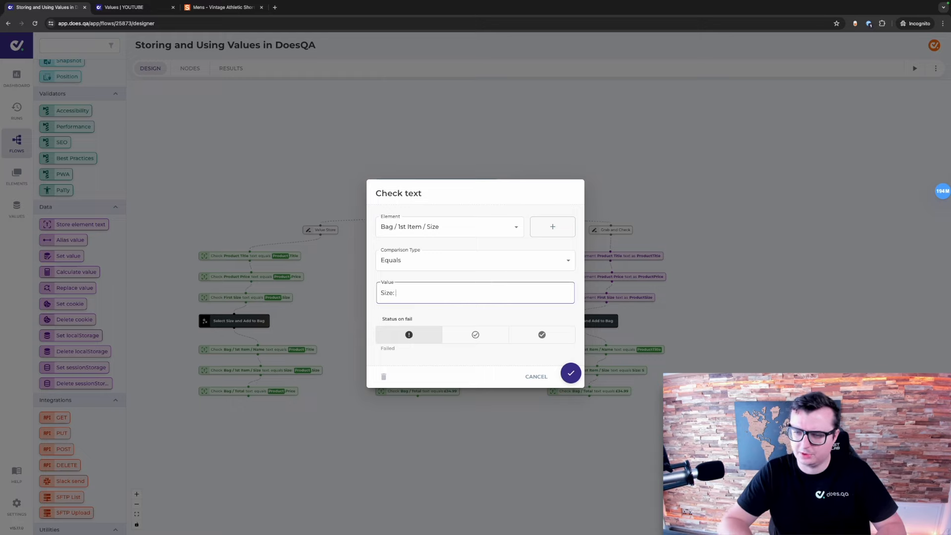
pyautogui.write('$')
pyautogui.press('Down')
pyautogui.press('Down')
pyautogui.press('Down')
pyautogui.press('Return')
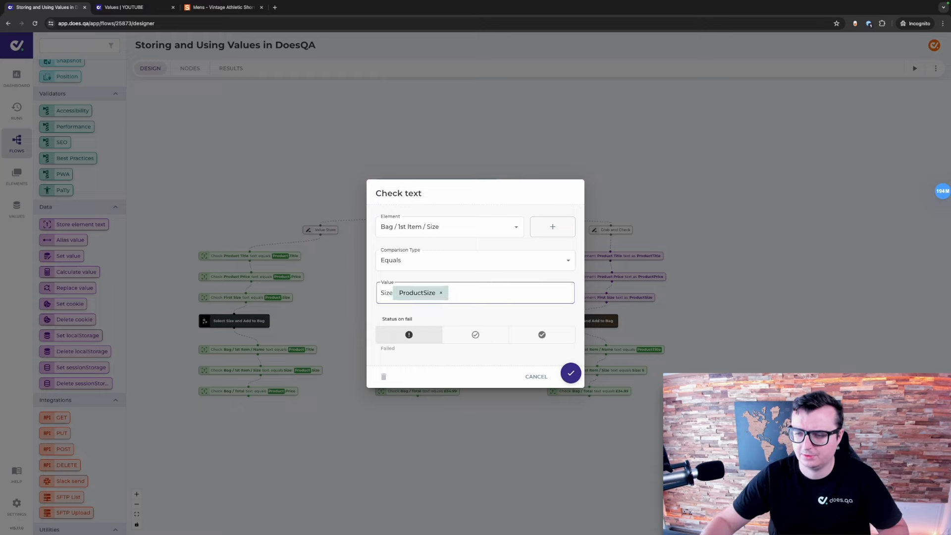
pyautogui.click(570, 373)
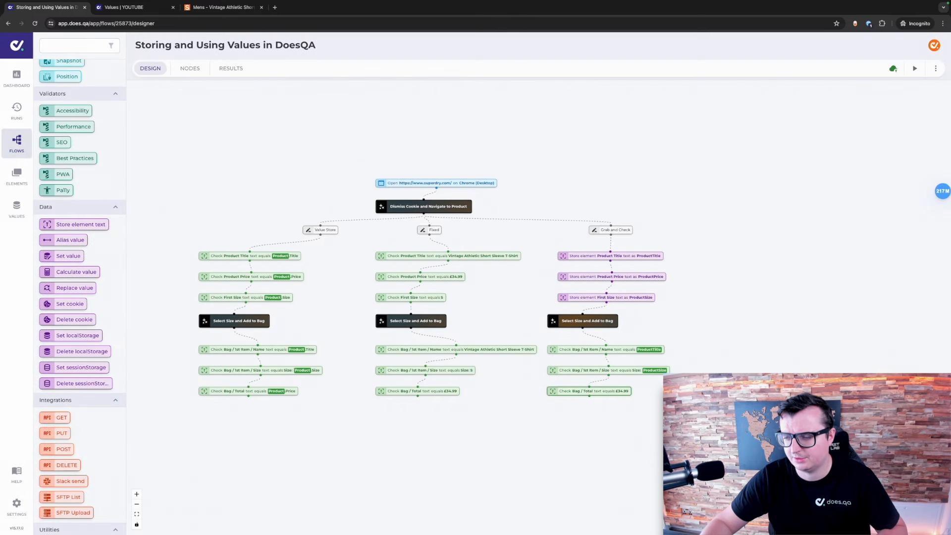
# Replace the fixed price in the Grab and Check branch's Bag / Total check with the stored ProductPrice value.
pyautogui.click(589, 391)
pyautogui.click(476, 293)
pyautogui.hotkey('ctrl', 'a')
pyautogui.press('BackSpace')
pyautogui.write('$')
pyautogui.press('Down')
pyautogui.press('Down')
pyautogui.press('Down')
pyautogui.press('Up')
pyautogui.press('Return')
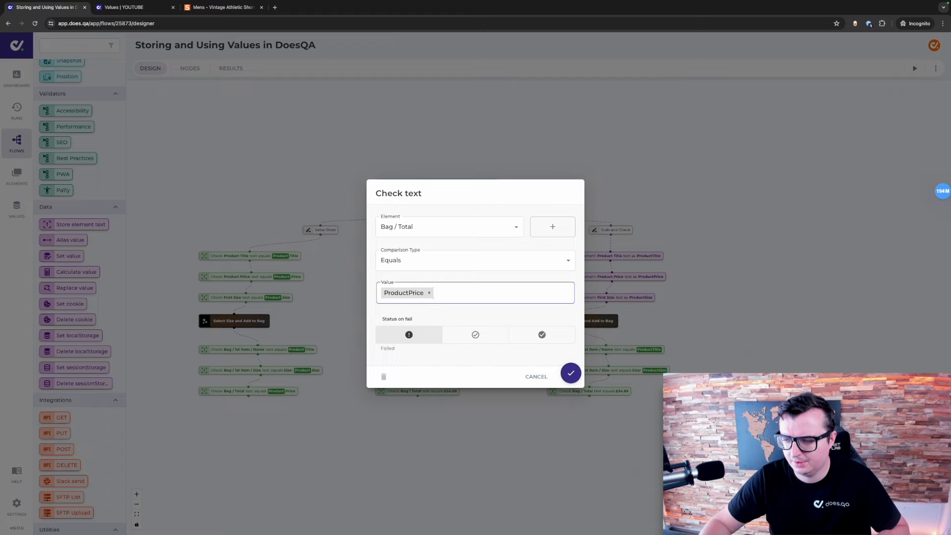
pyautogui.click(570, 373)
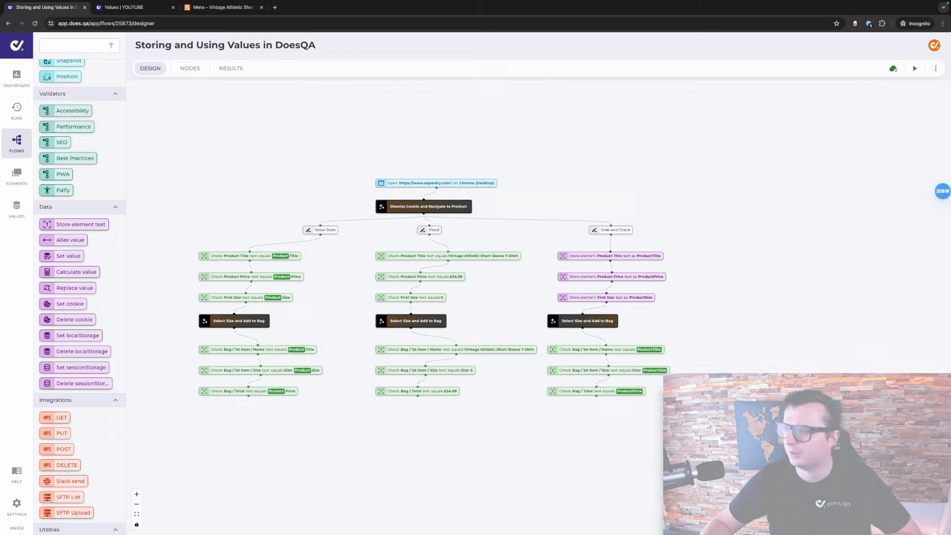
# Run the flow's tests and examine the Grab and Check result's stored values and bag checks before returning to the flow design.
pyautogui.click(915, 68)
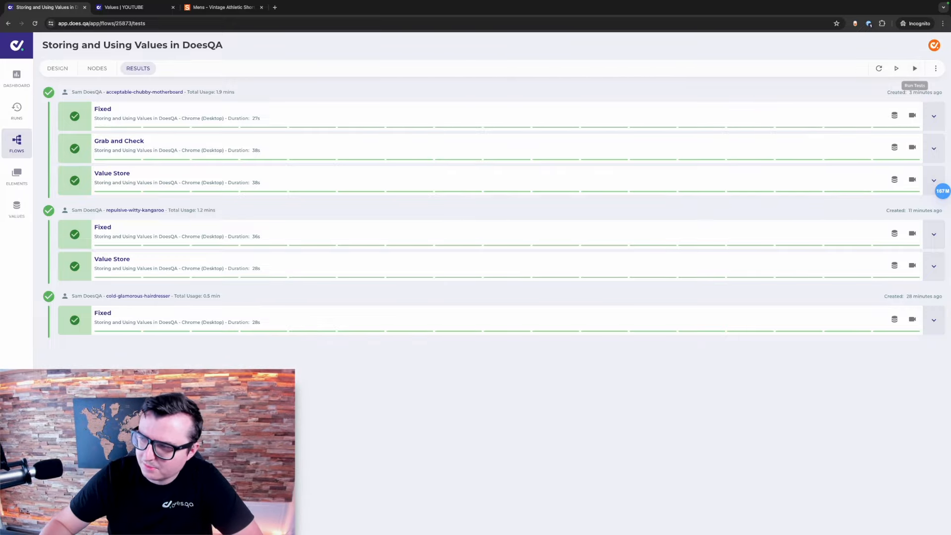
pyautogui.click(934, 148)
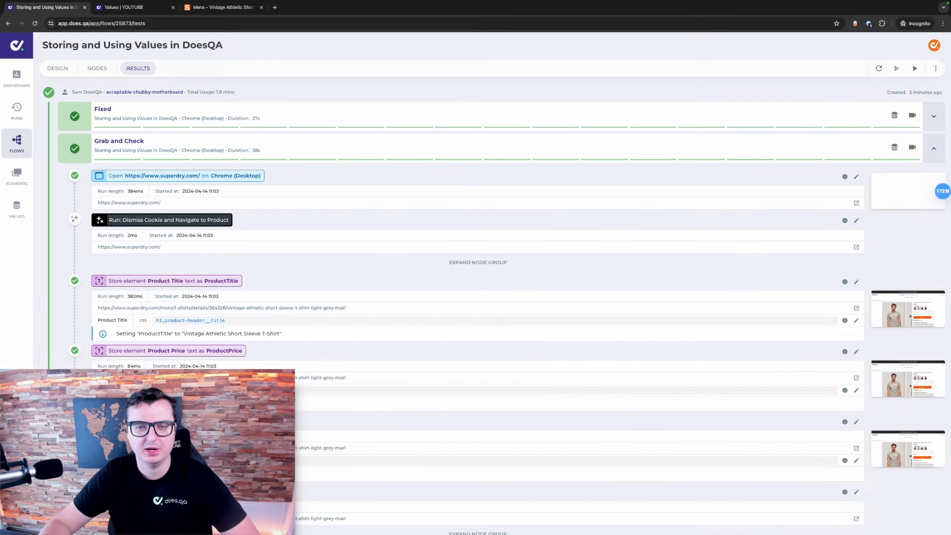
pyautogui.scroll(-3, 475, 283)
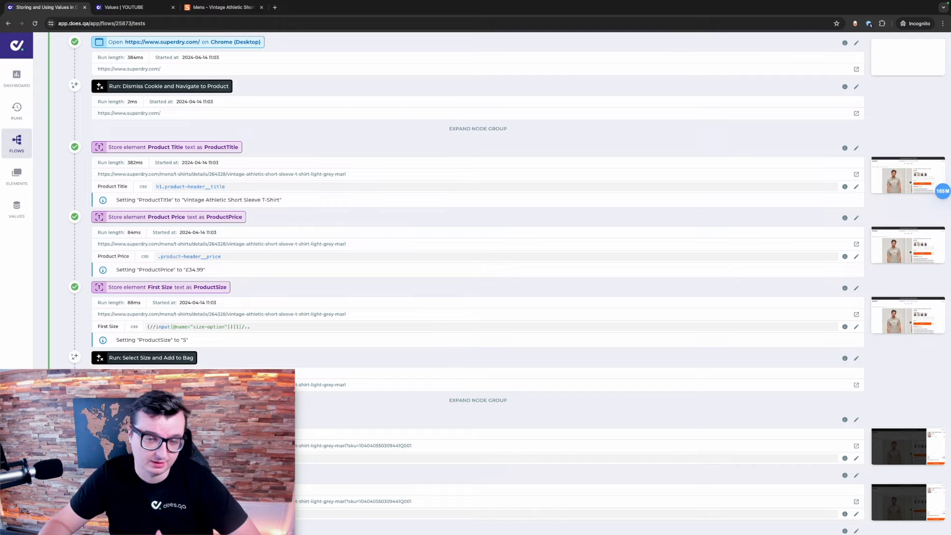
pyautogui.scroll(-3, 476, 282)
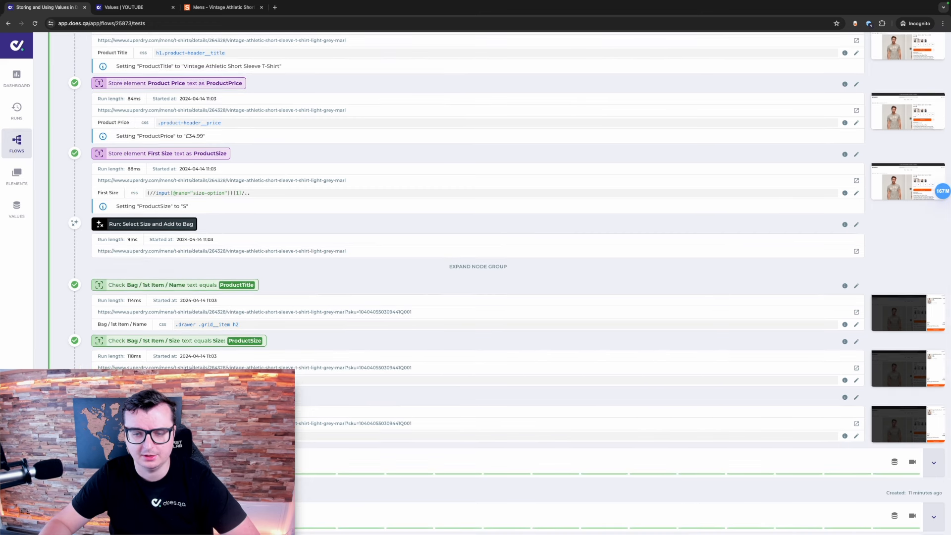
pyautogui.scroll(-2, 476, 282)
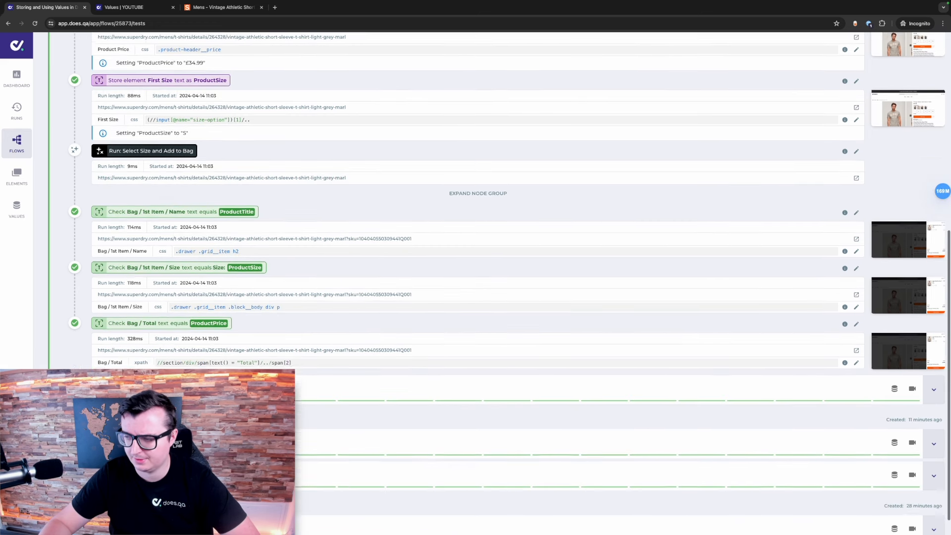
pyautogui.scroll(4, 475, 283)
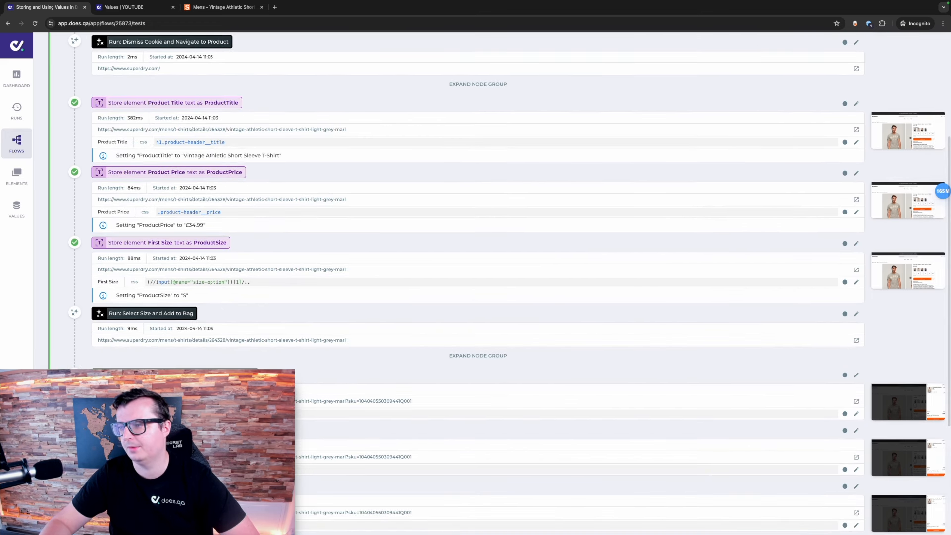
pyautogui.scroll(2, 476, 282)
pyautogui.click(934, 59)
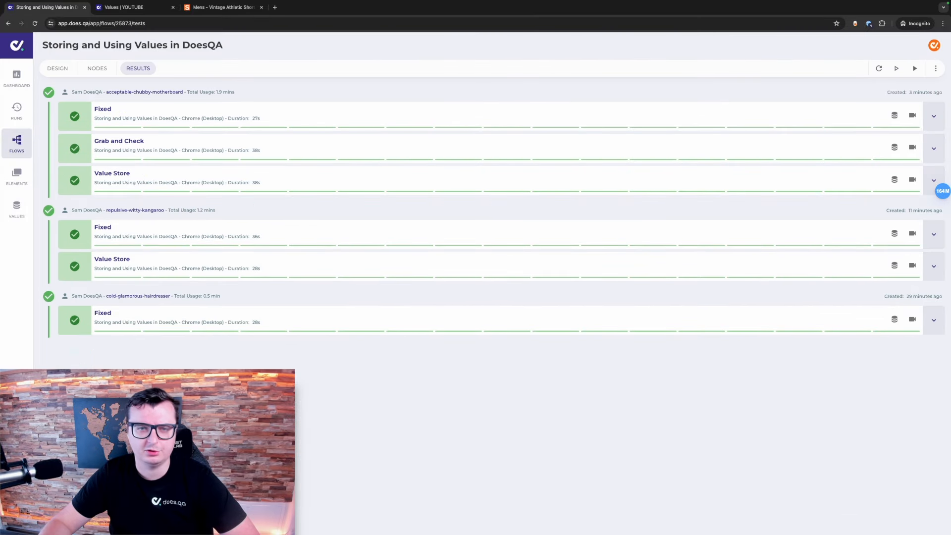
pyautogui.click(58, 68)
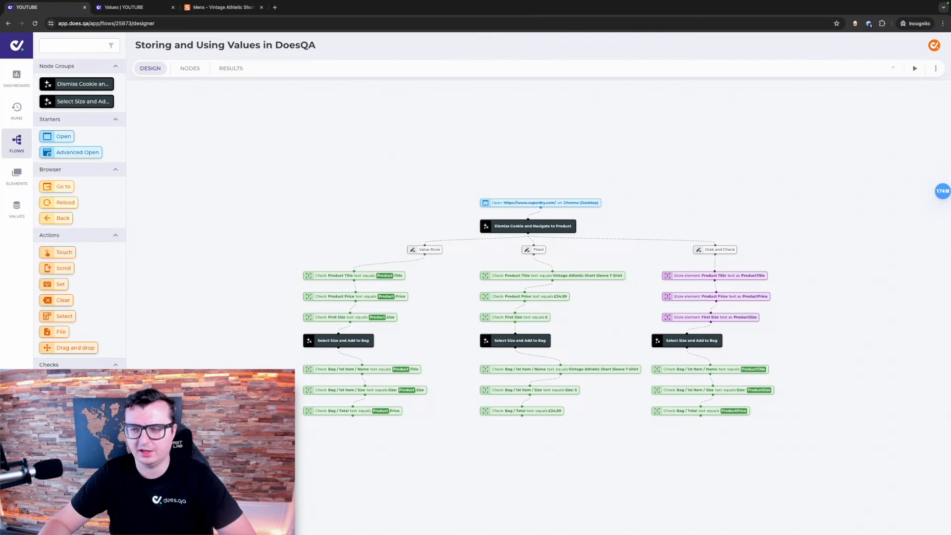